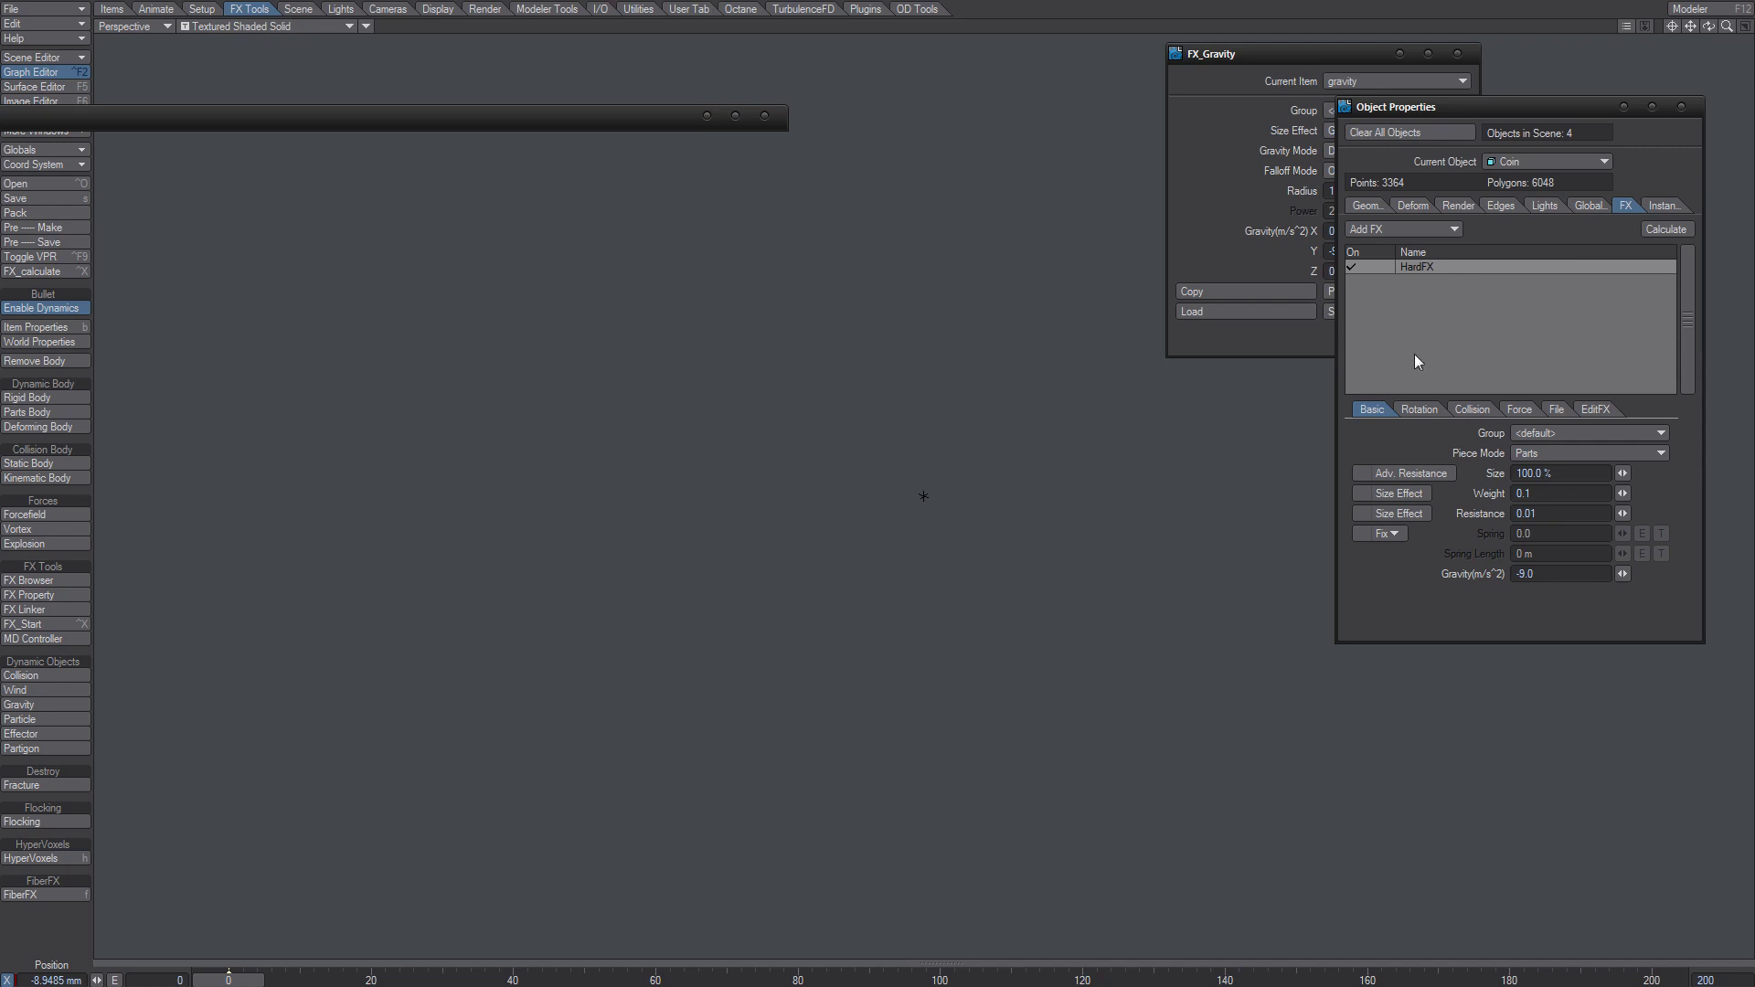
# Set the Coin's HardFX Collision StopBy to None and recalculate all 201 frames
pyautogui.click(1419, 409)
pyautogui.click(1483, 410)
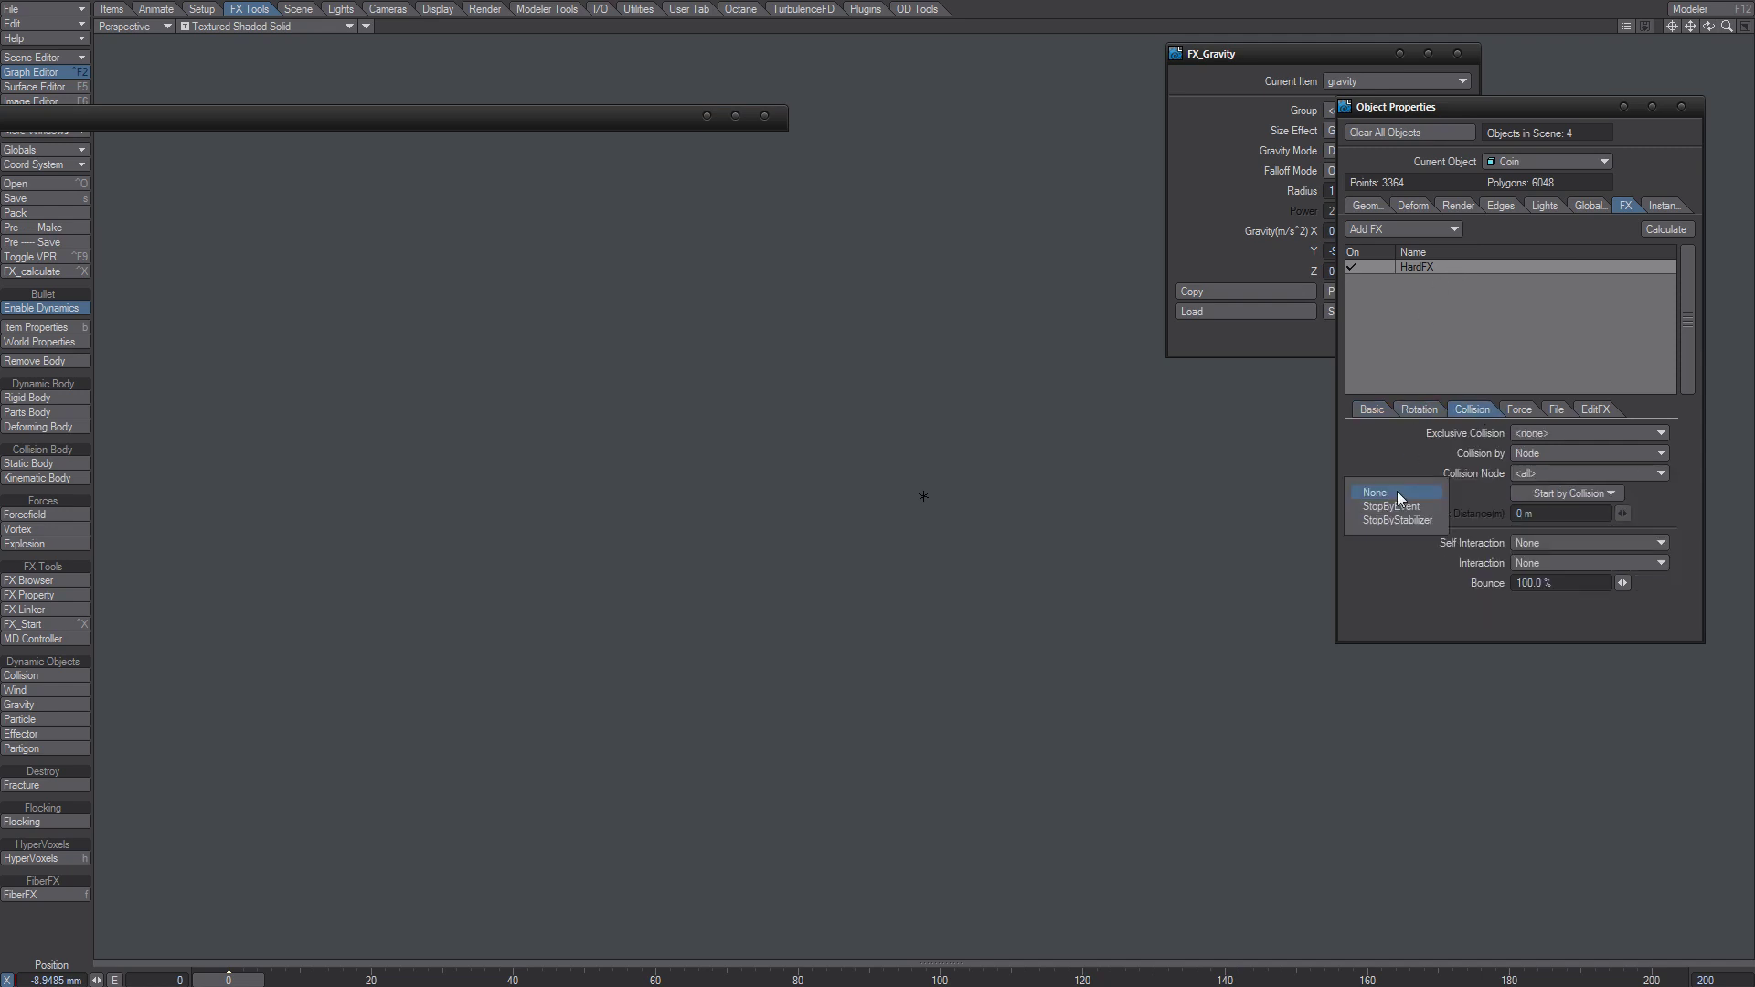
pyautogui.click(1388, 493)
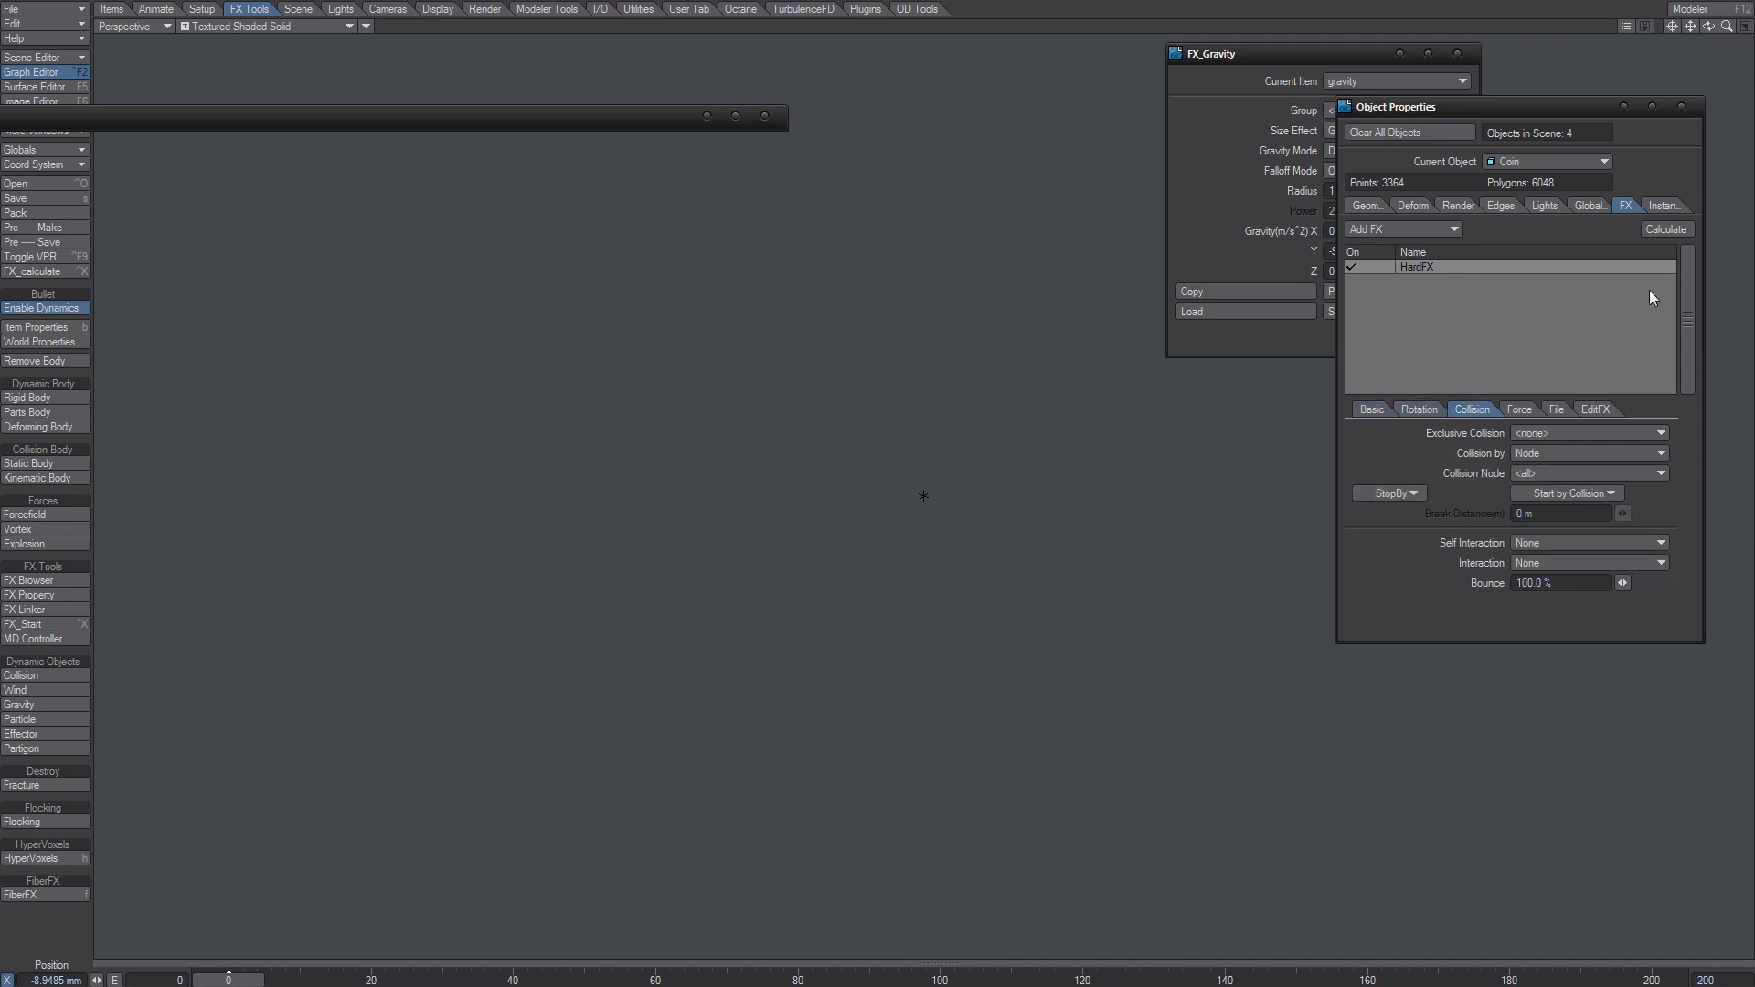
pyautogui.click(1668, 229)
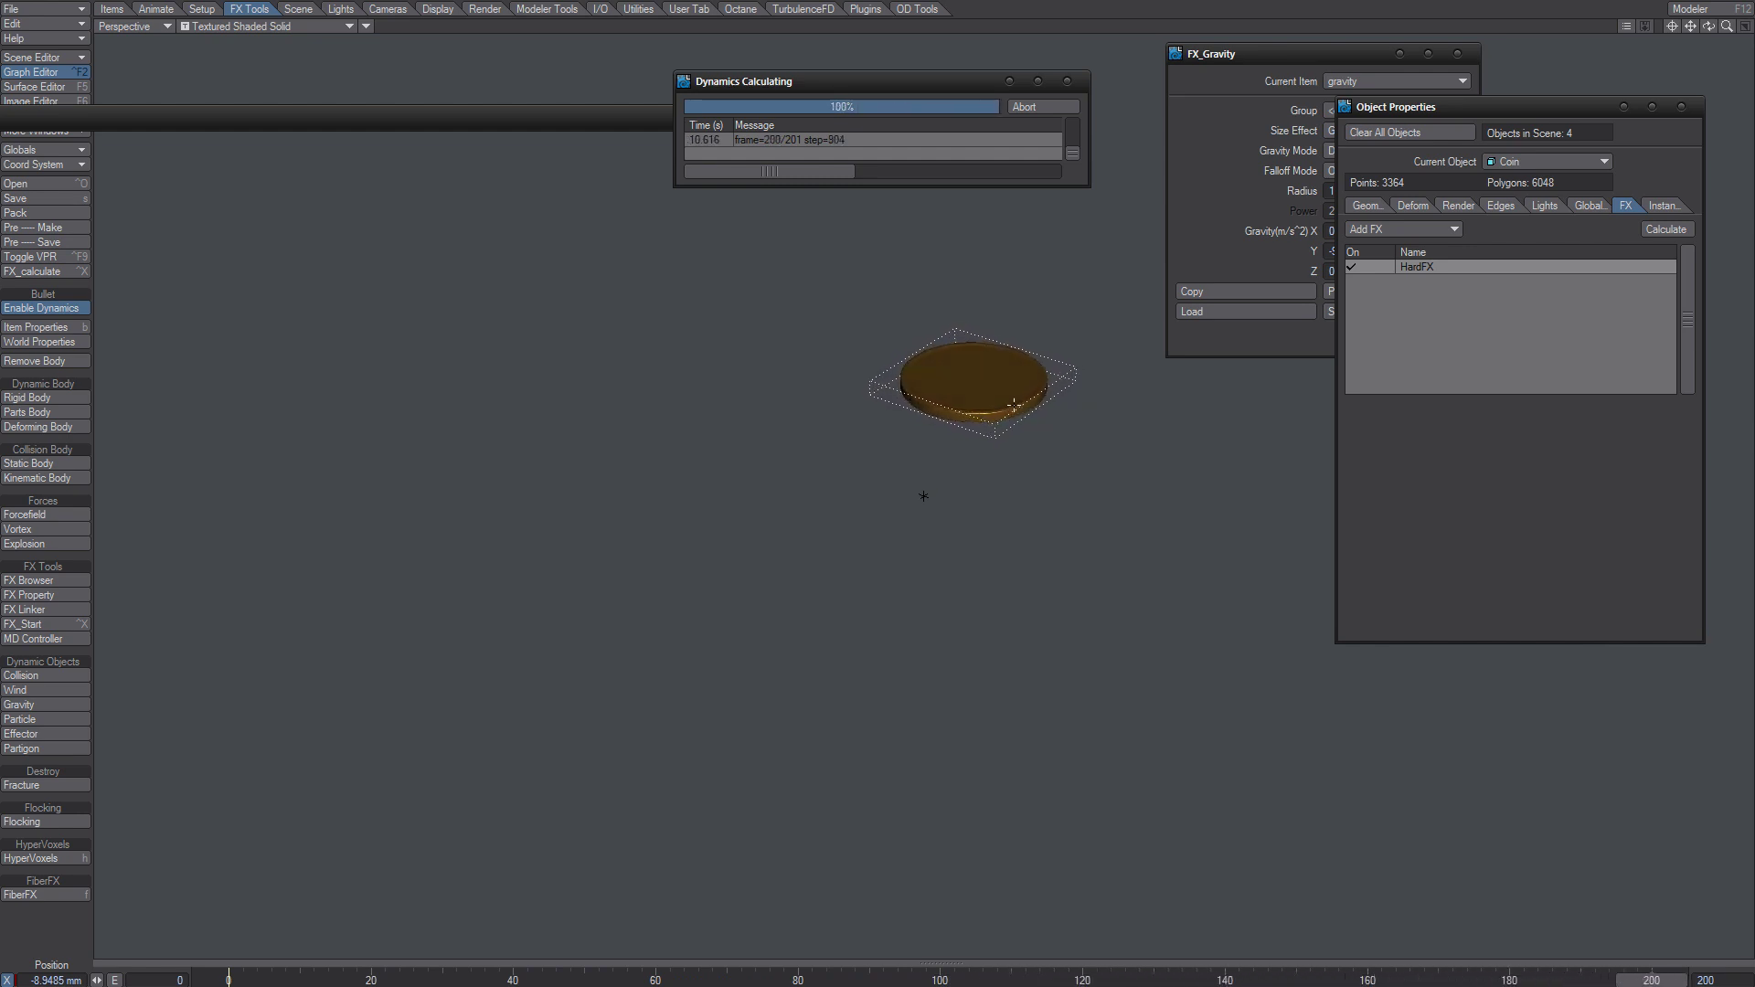
# Set the Coin's HardFX StopBy to StopByStabilizer and recalculate the dynamics
pyautogui.click(1450, 266)
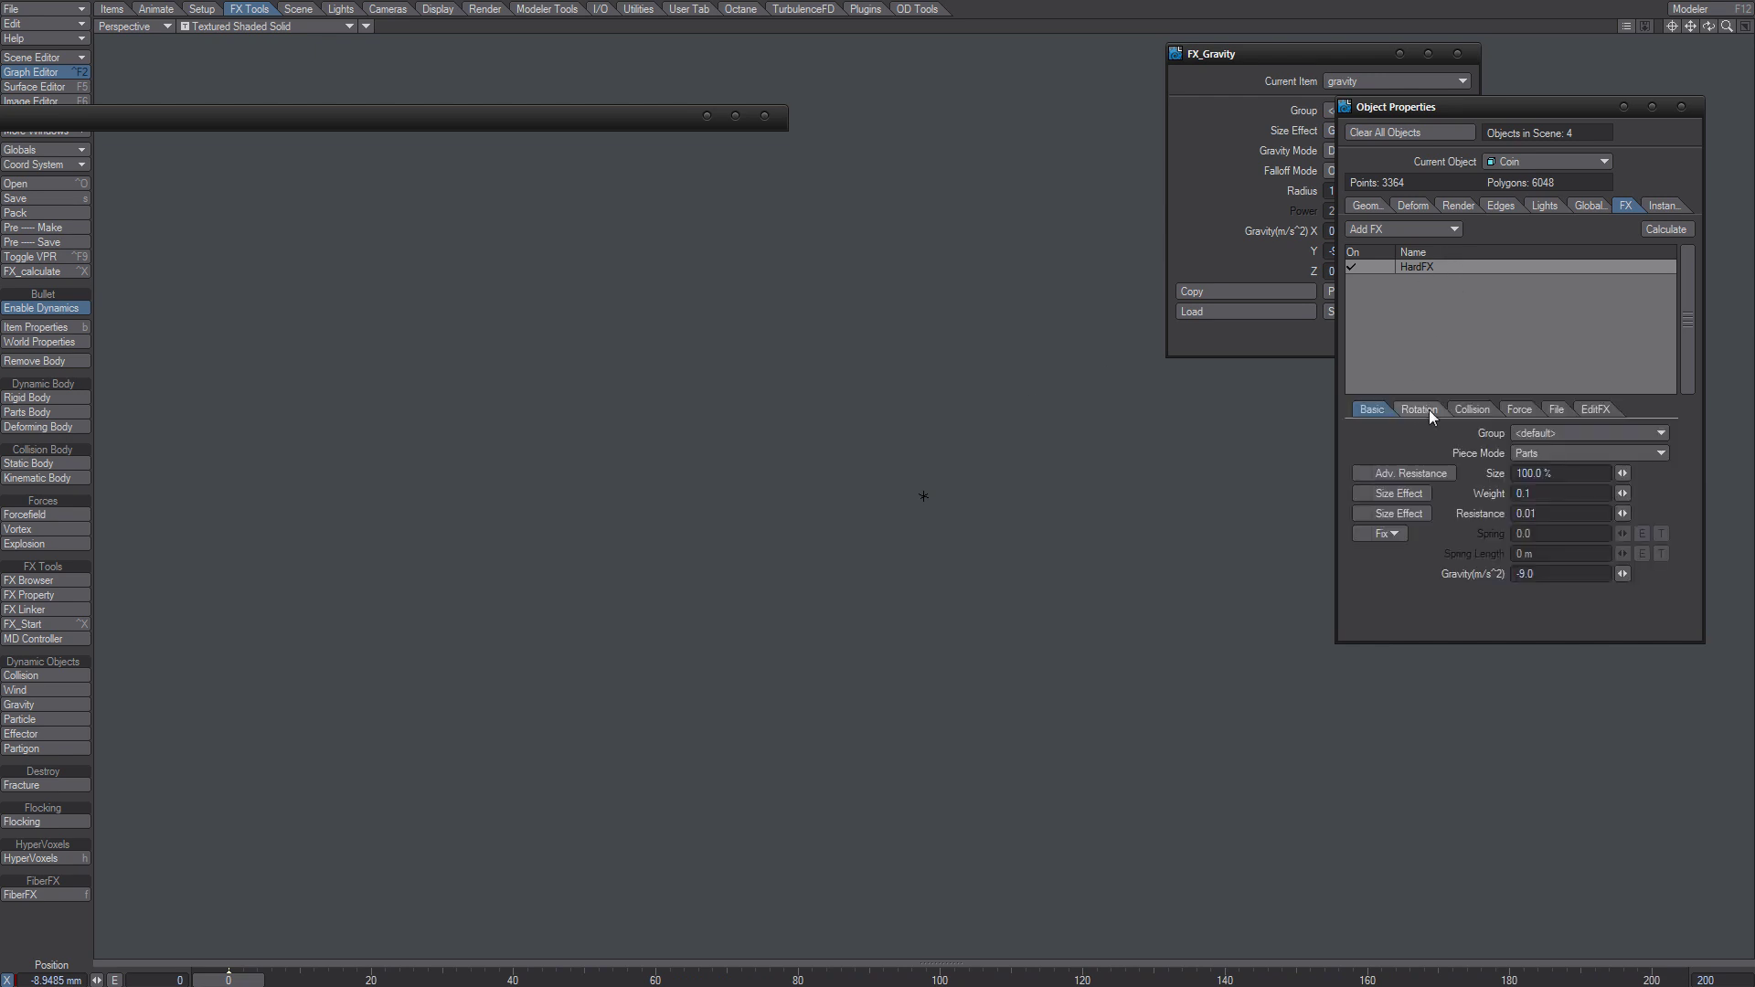
pyautogui.click(1466, 410)
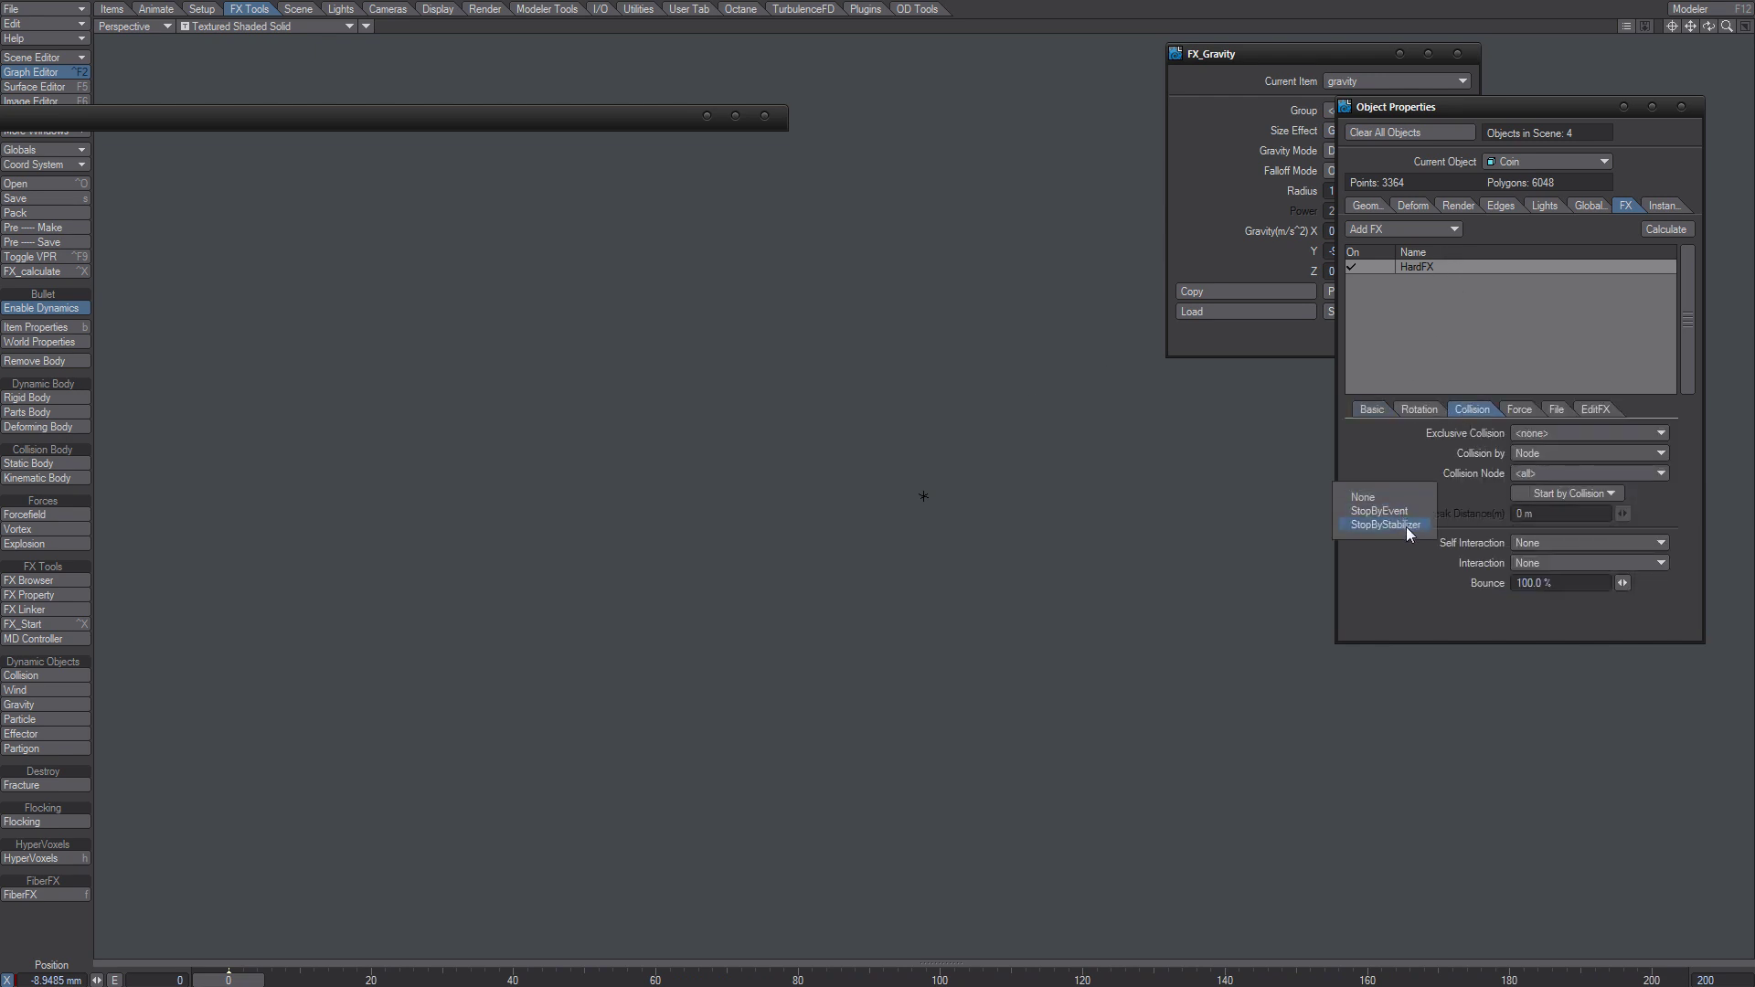
pyautogui.click(1406, 526)
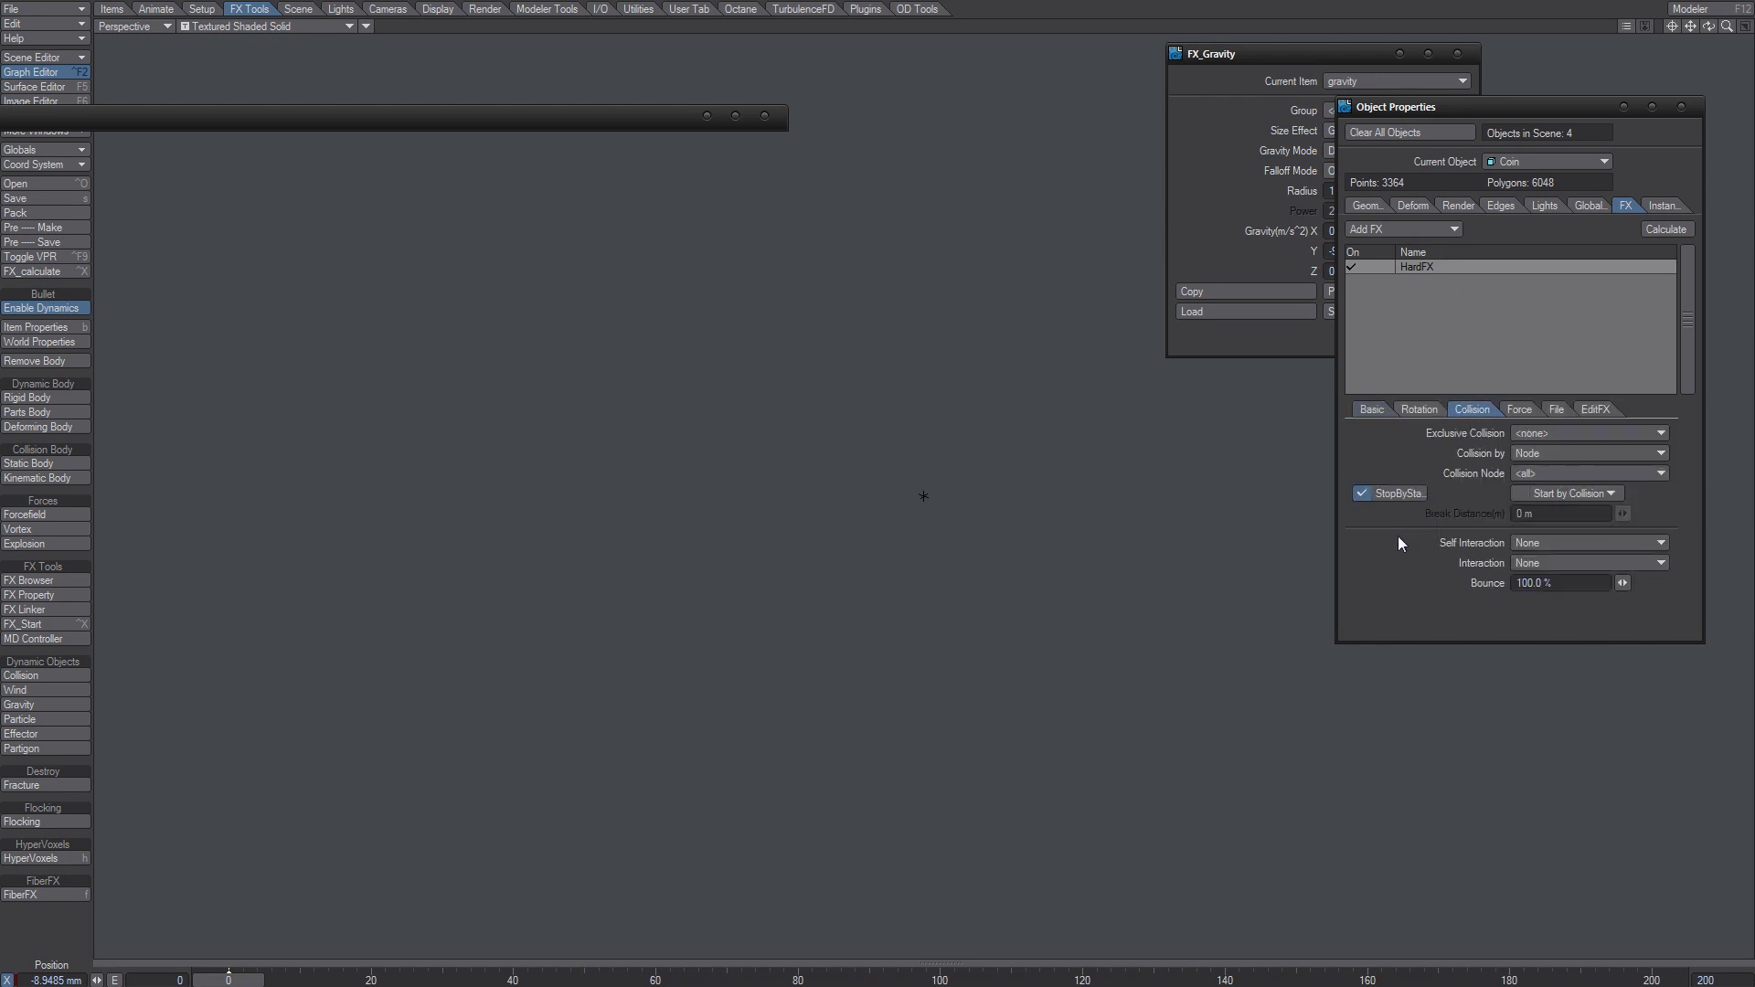
pyautogui.click(1662, 231)
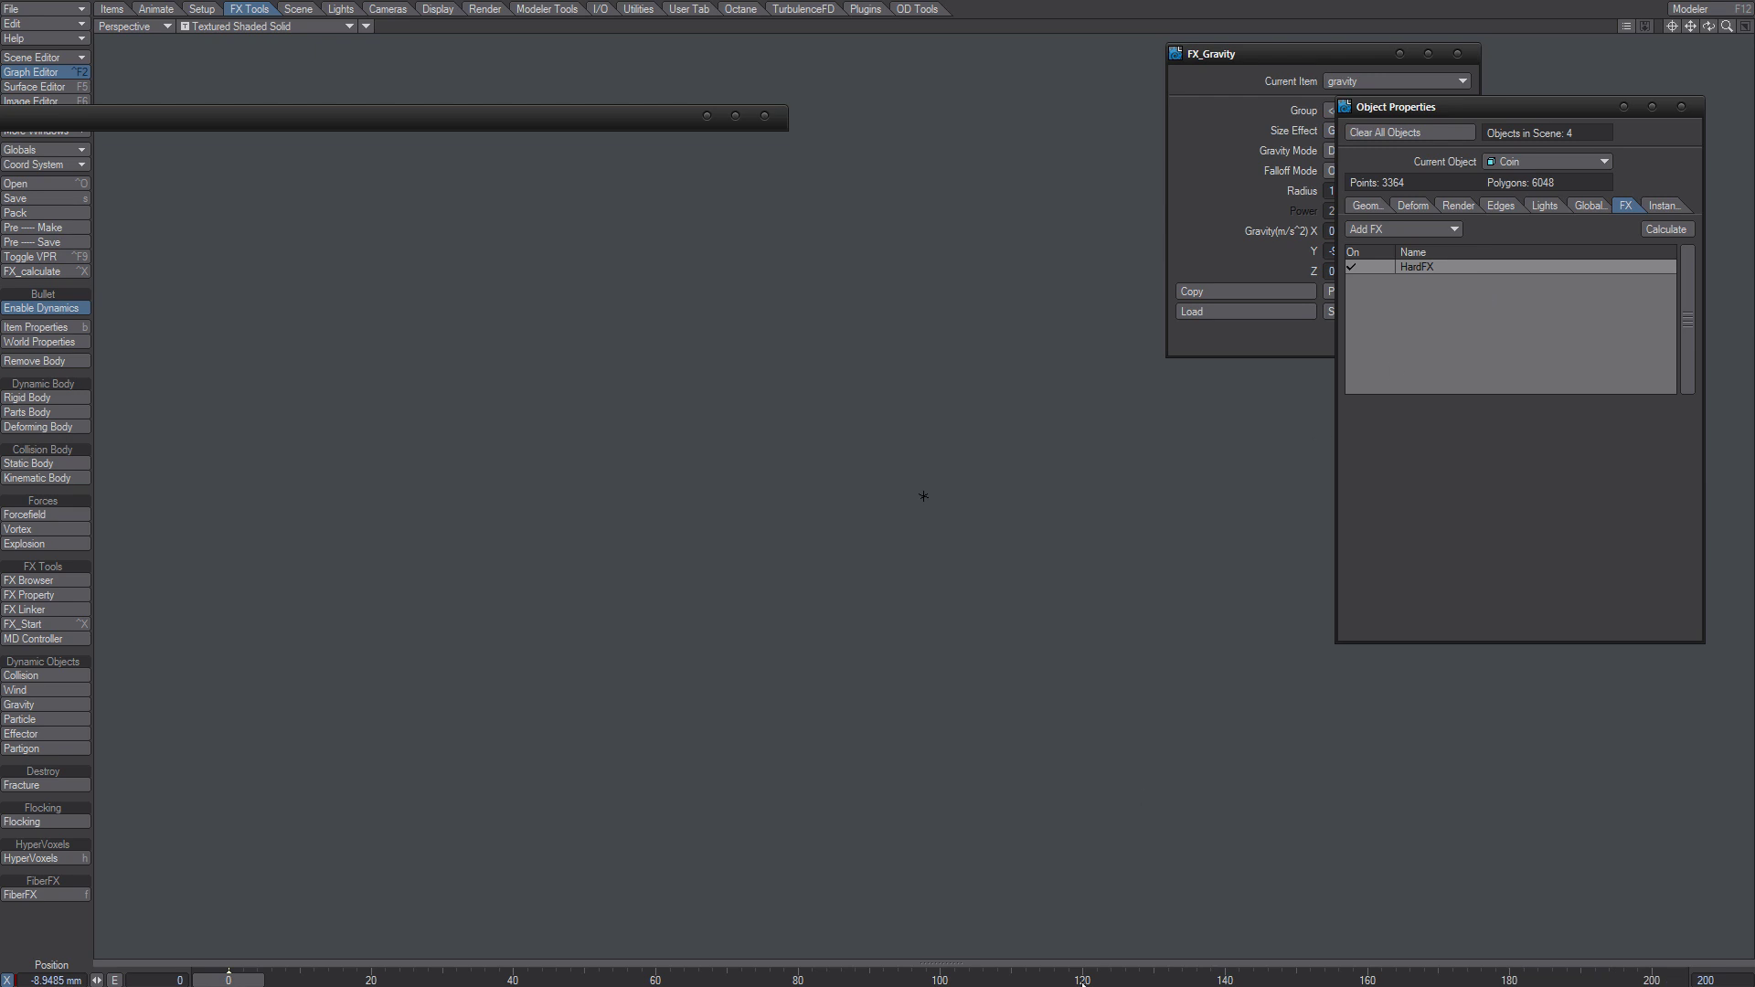
# Play back the simulation and inspect the coin at frame 103
pyautogui.moveTo(986, 984); pyautogui.dragTo(974, 983)
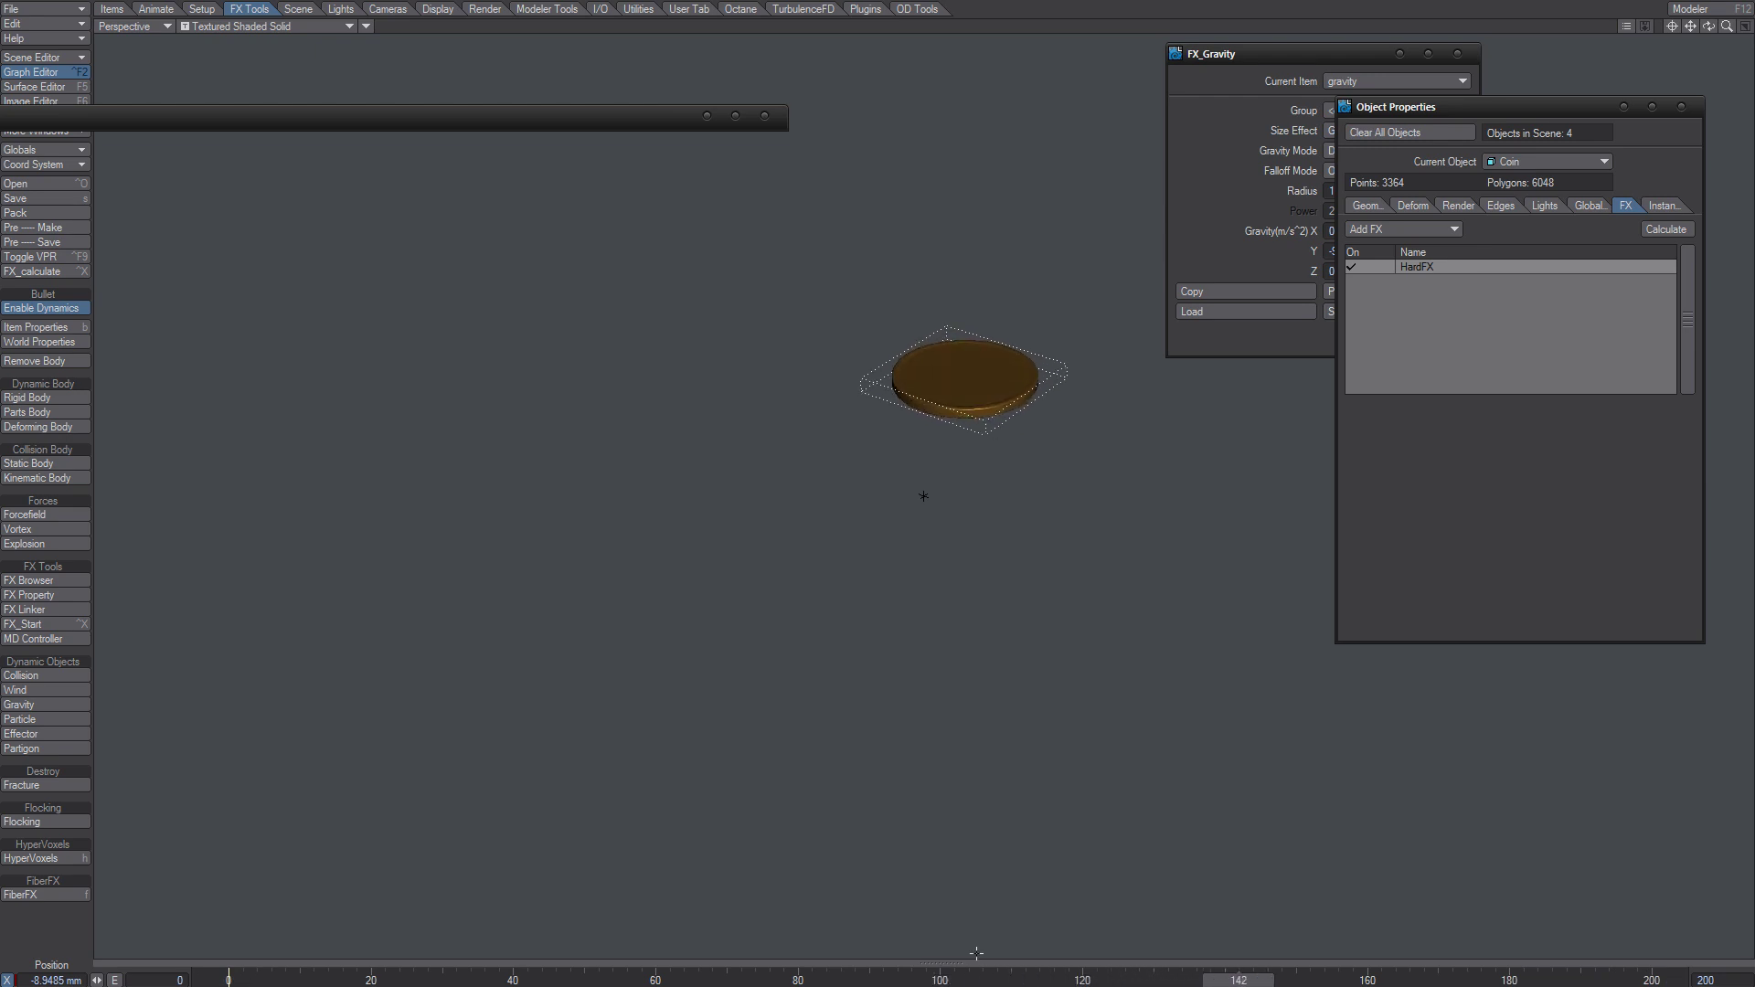
pyautogui.click(786, 981)
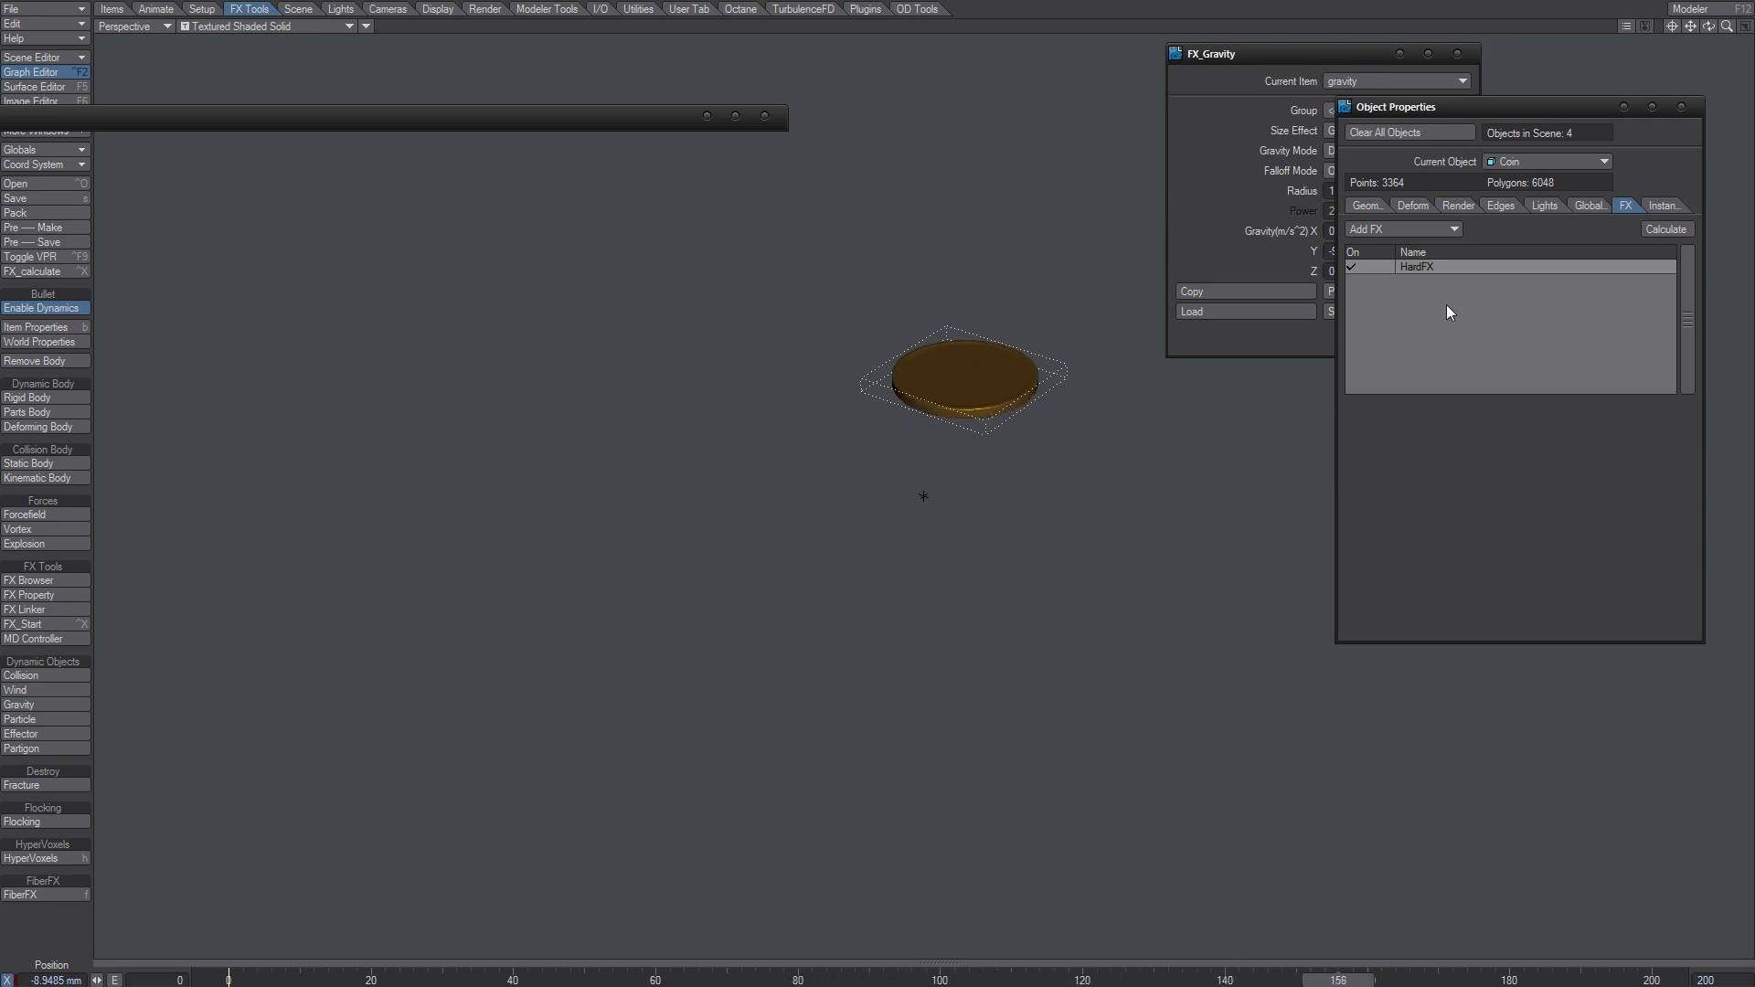
pyautogui.click(962, 980)
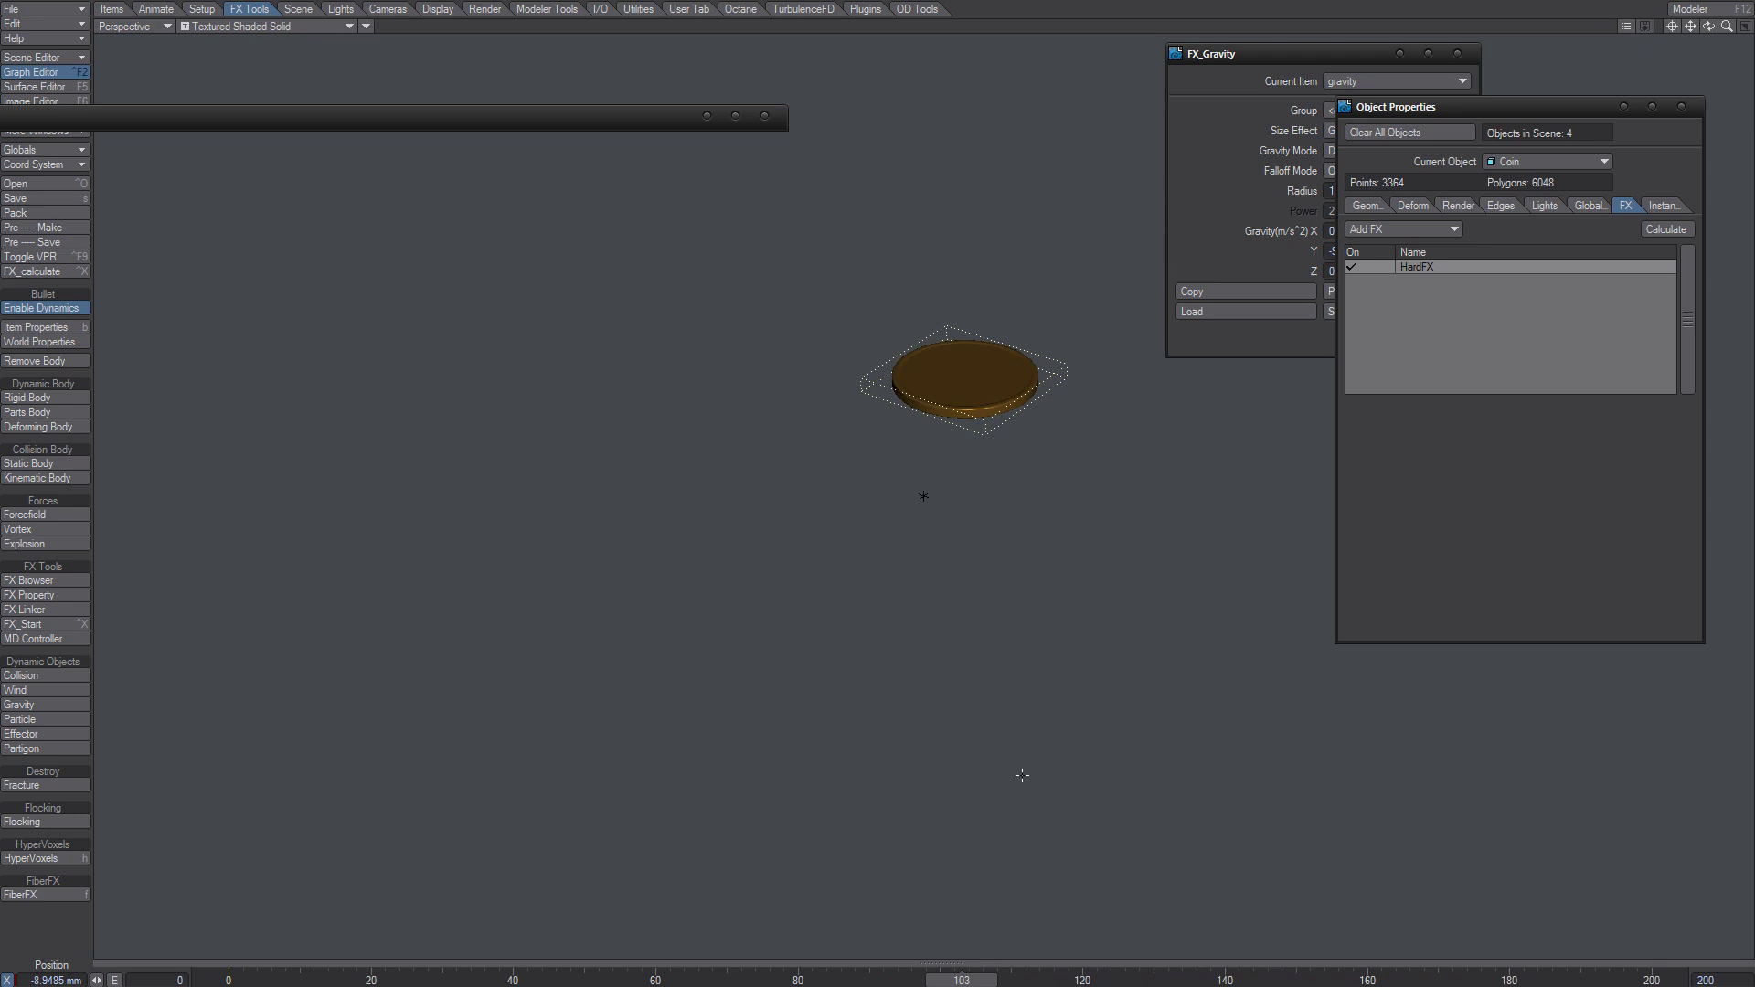
# Set the Coin's HardFX gravity to 0.0
pyautogui.click(1412, 267)
pyautogui.doubleClick(1541, 574)
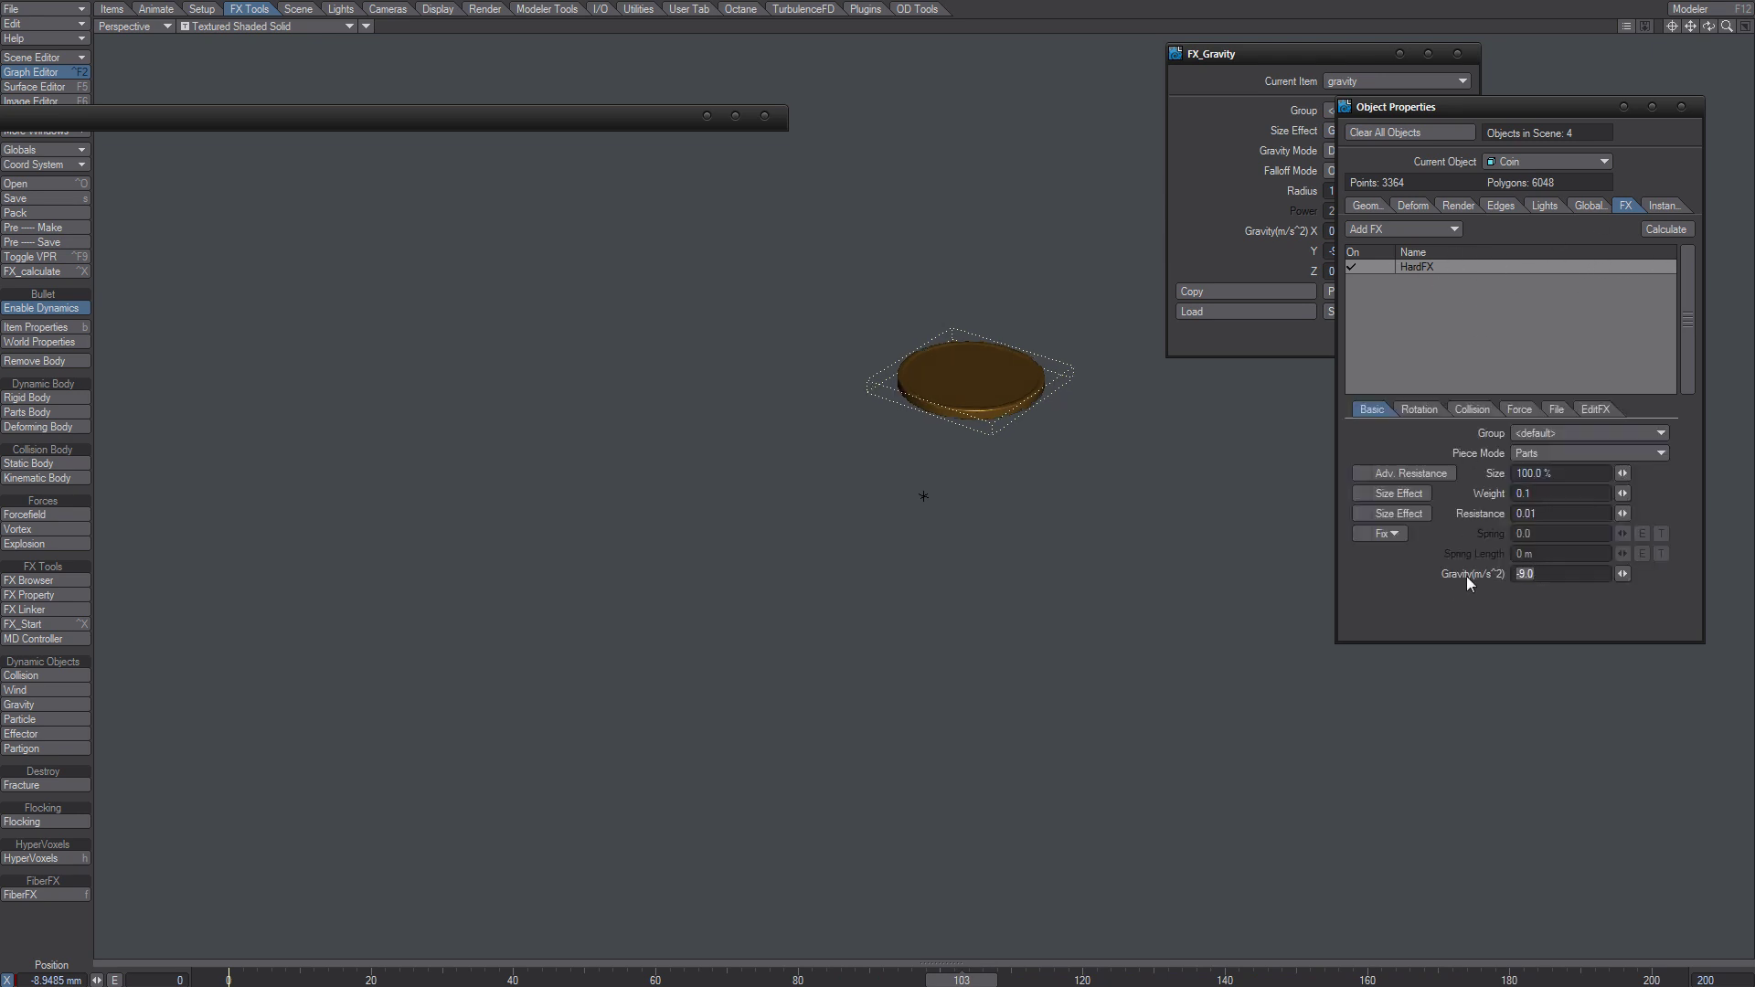
pyautogui.write('0')
pyautogui.press('Tab')
# Switch to the gravity object and show its FX Gravity settings, leaving Y at -9.0
pyautogui.click(1566, 162)
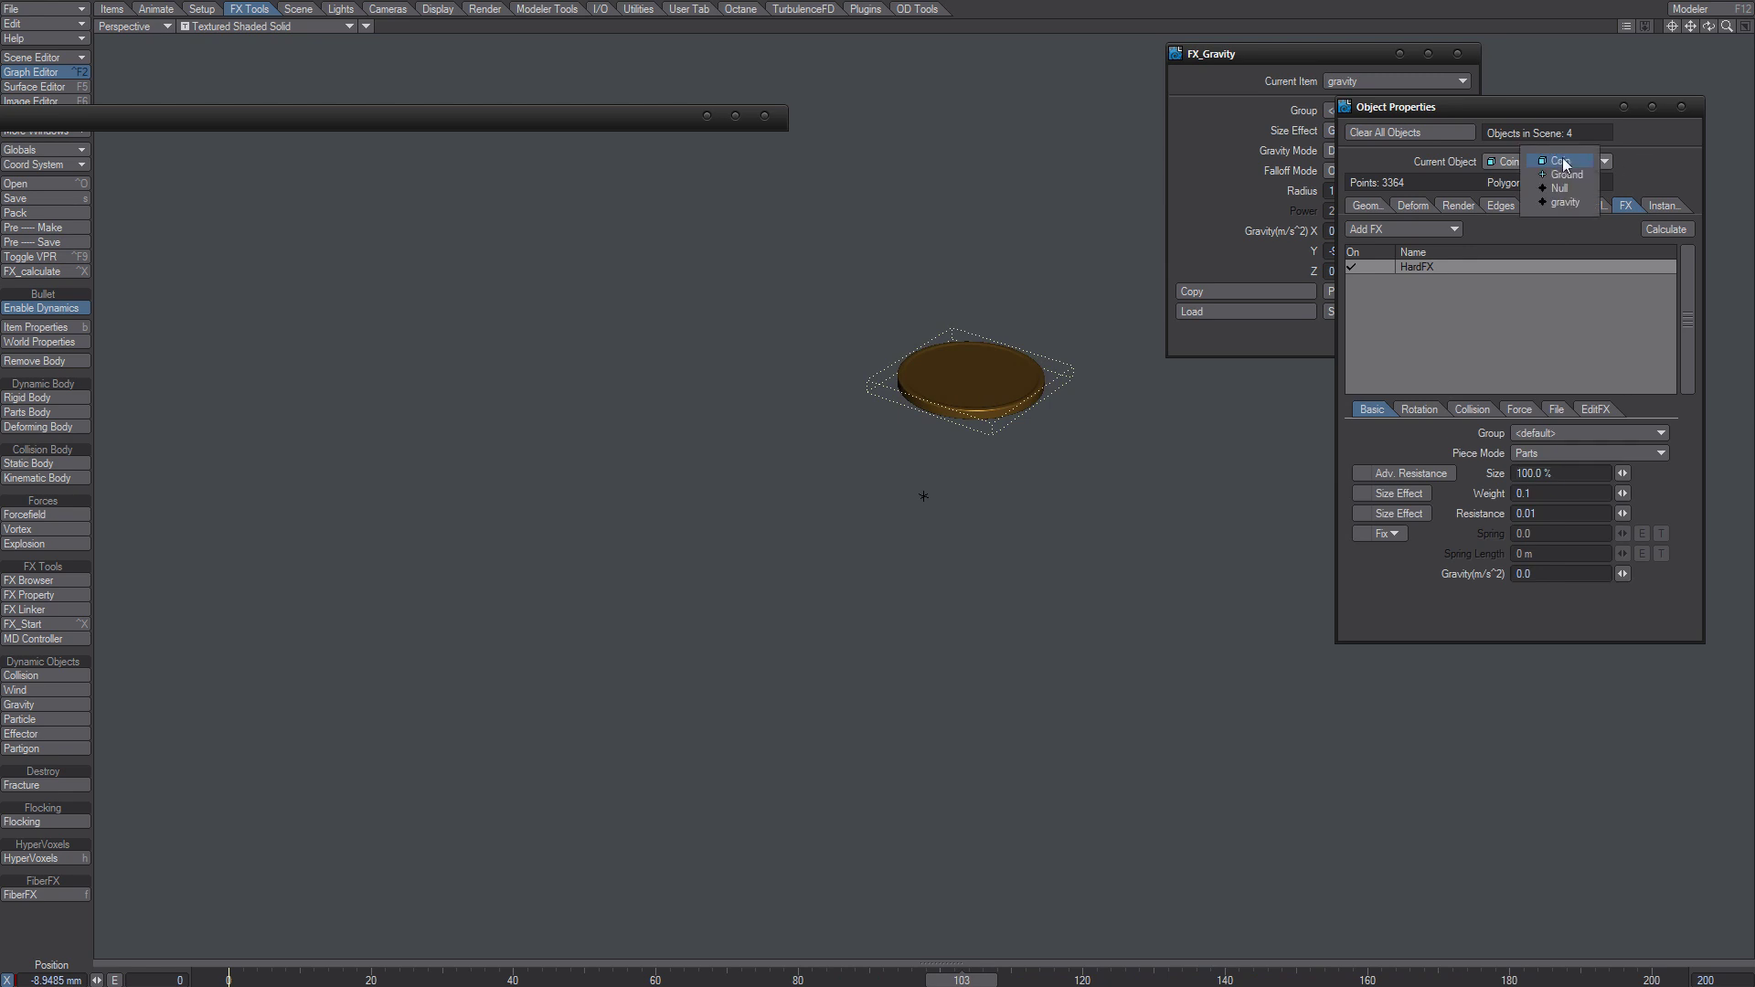
pyautogui.click(1565, 202)
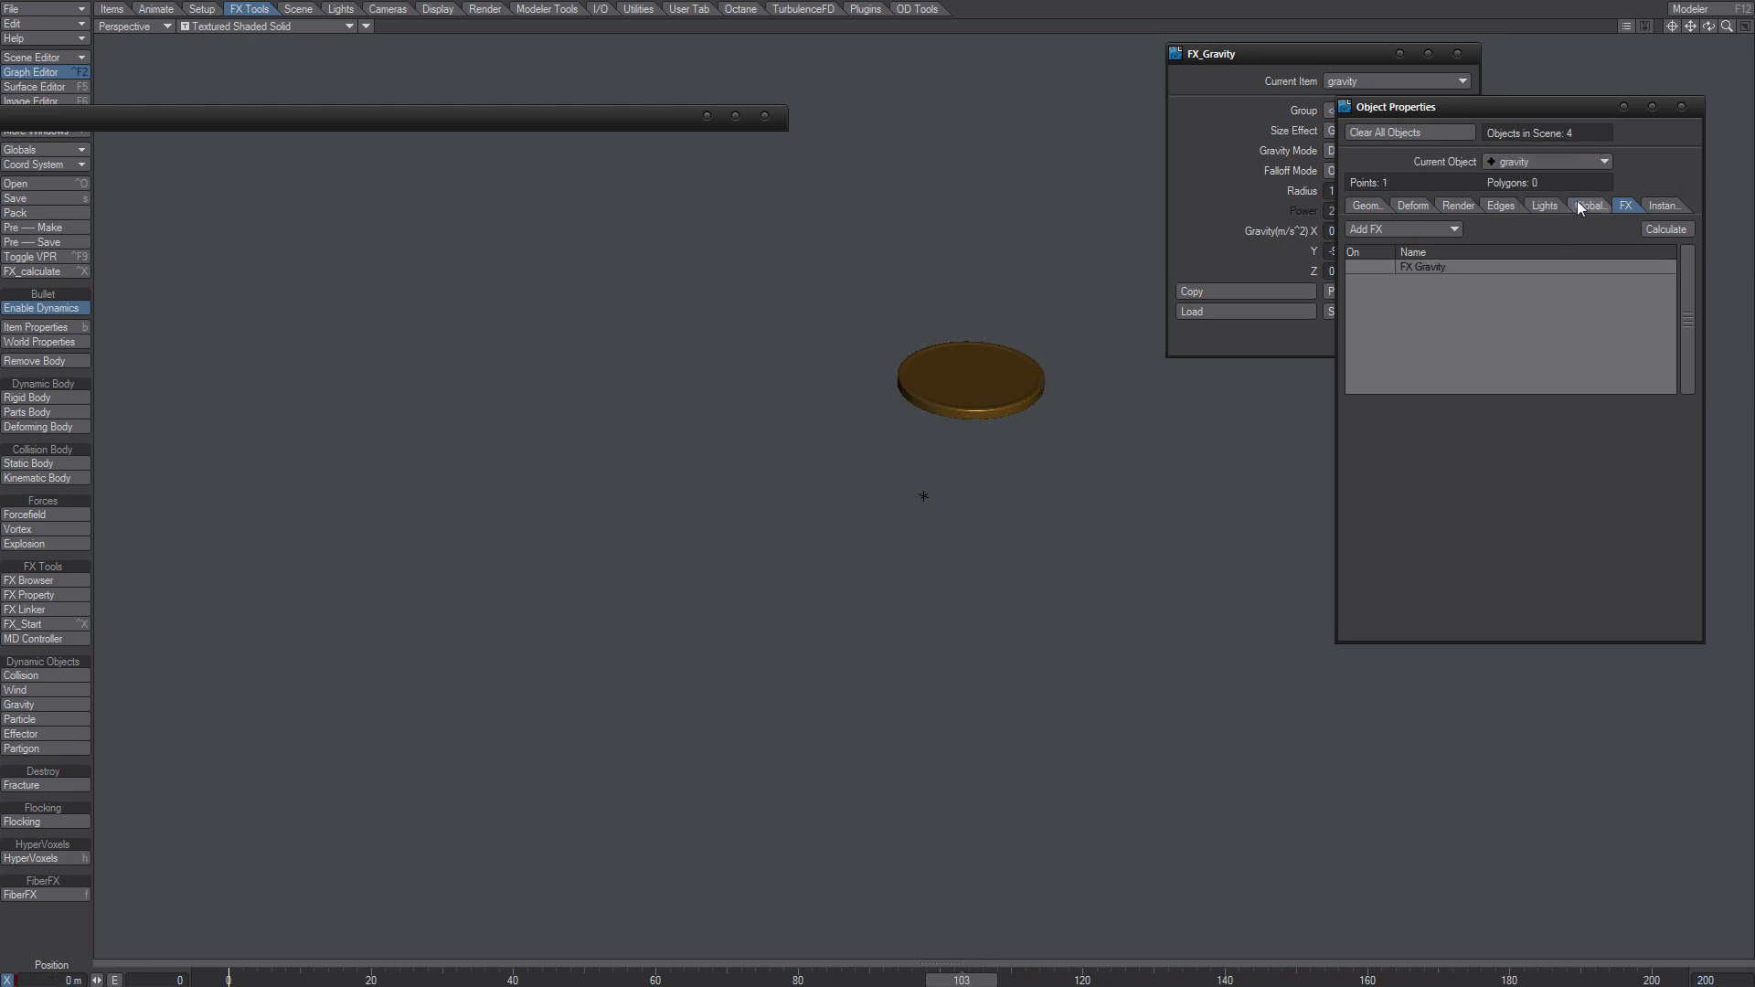
pyautogui.click(1460, 266)
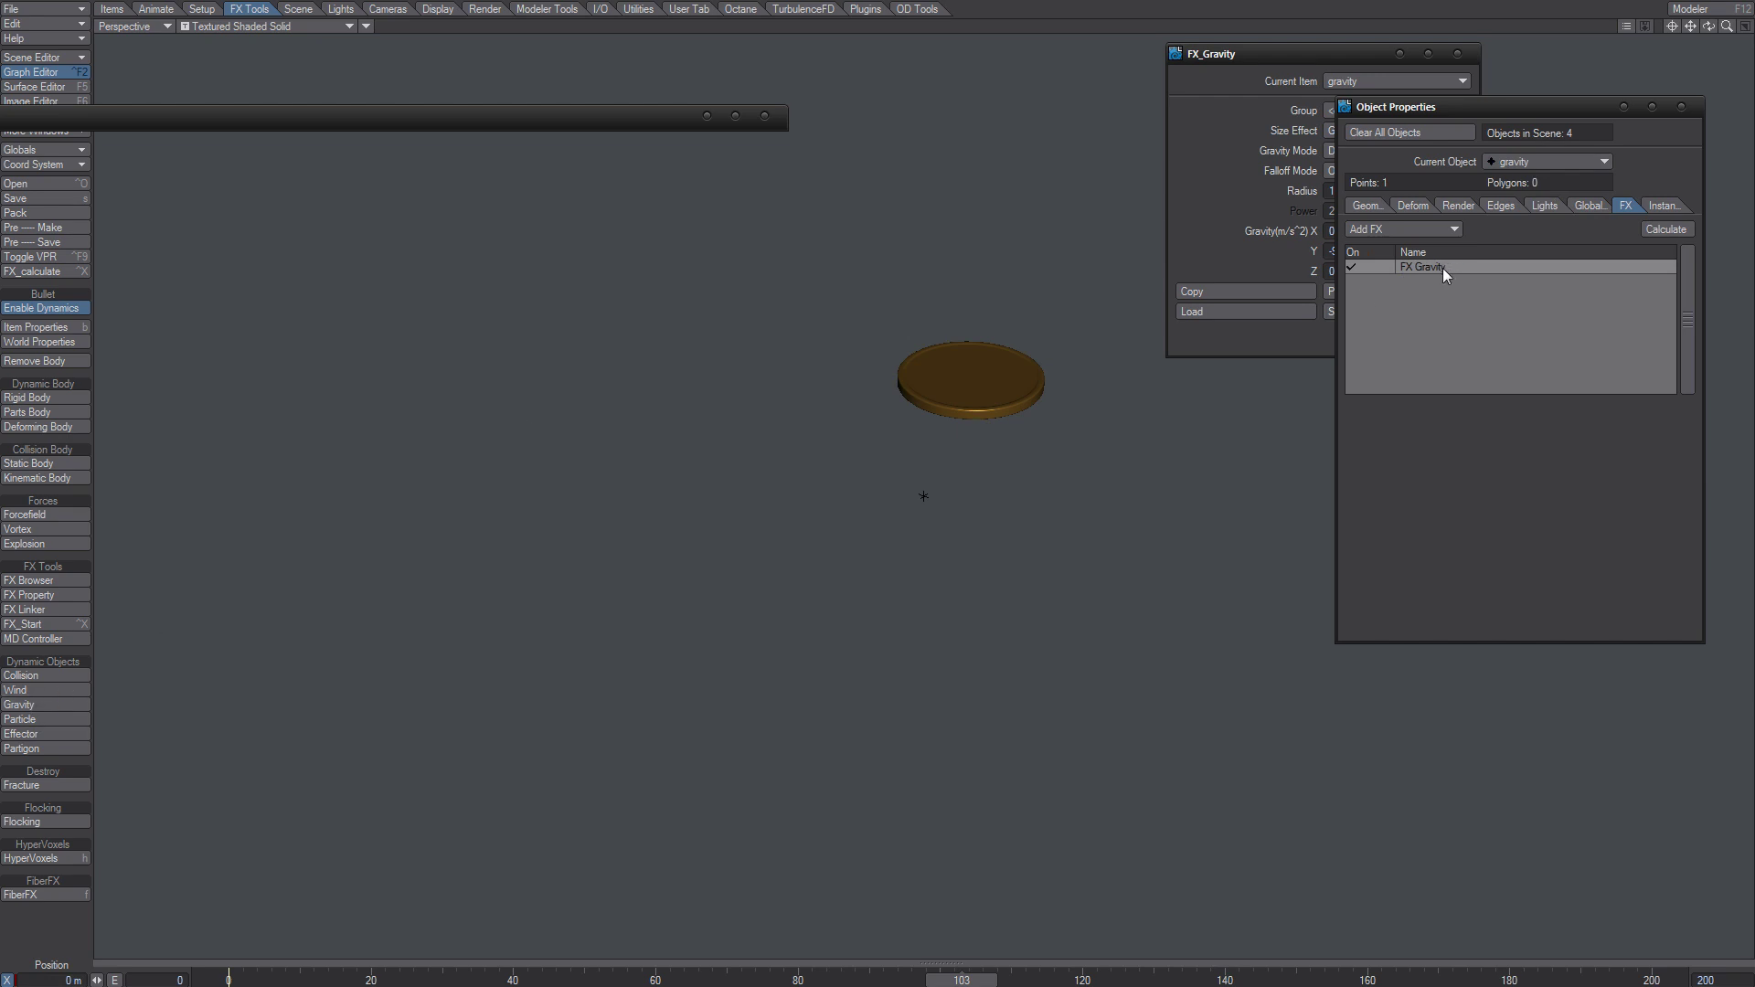
pyautogui.click(1223, 170)
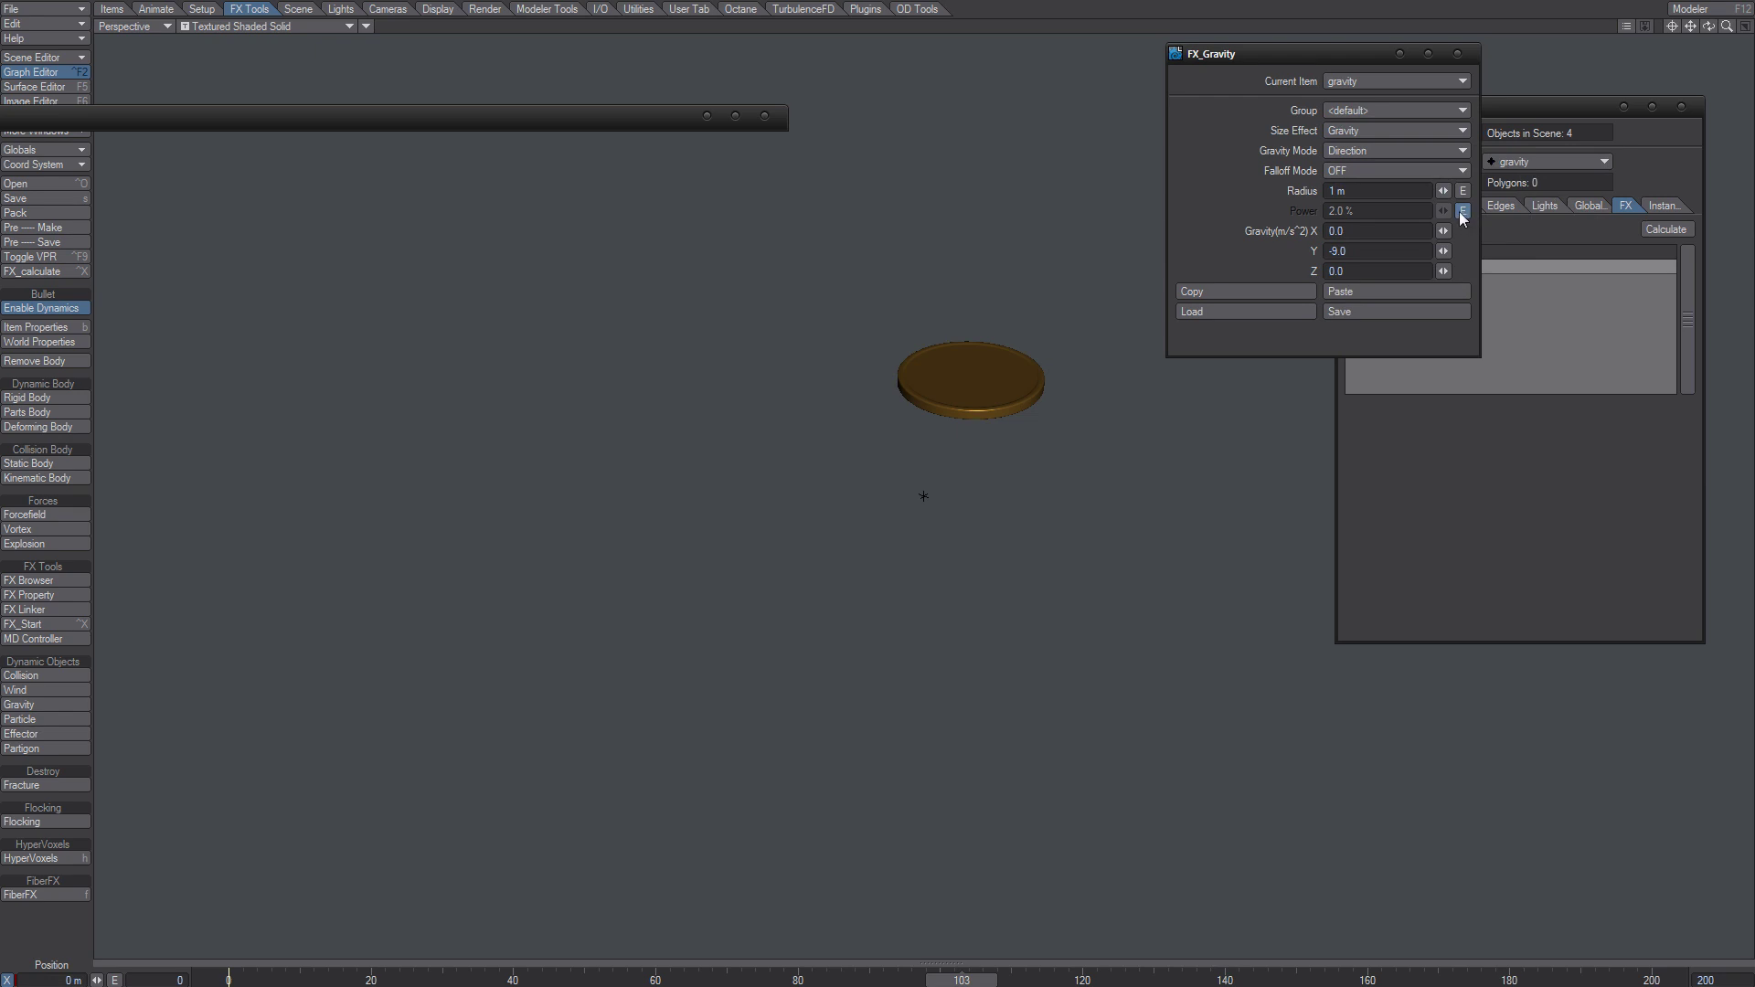
pyautogui.doubleClick(1338, 250)
pyautogui.press('Return')
# Expand the collapsed Graph Editor window and move it further right
pyautogui.rightClick(606, 119)
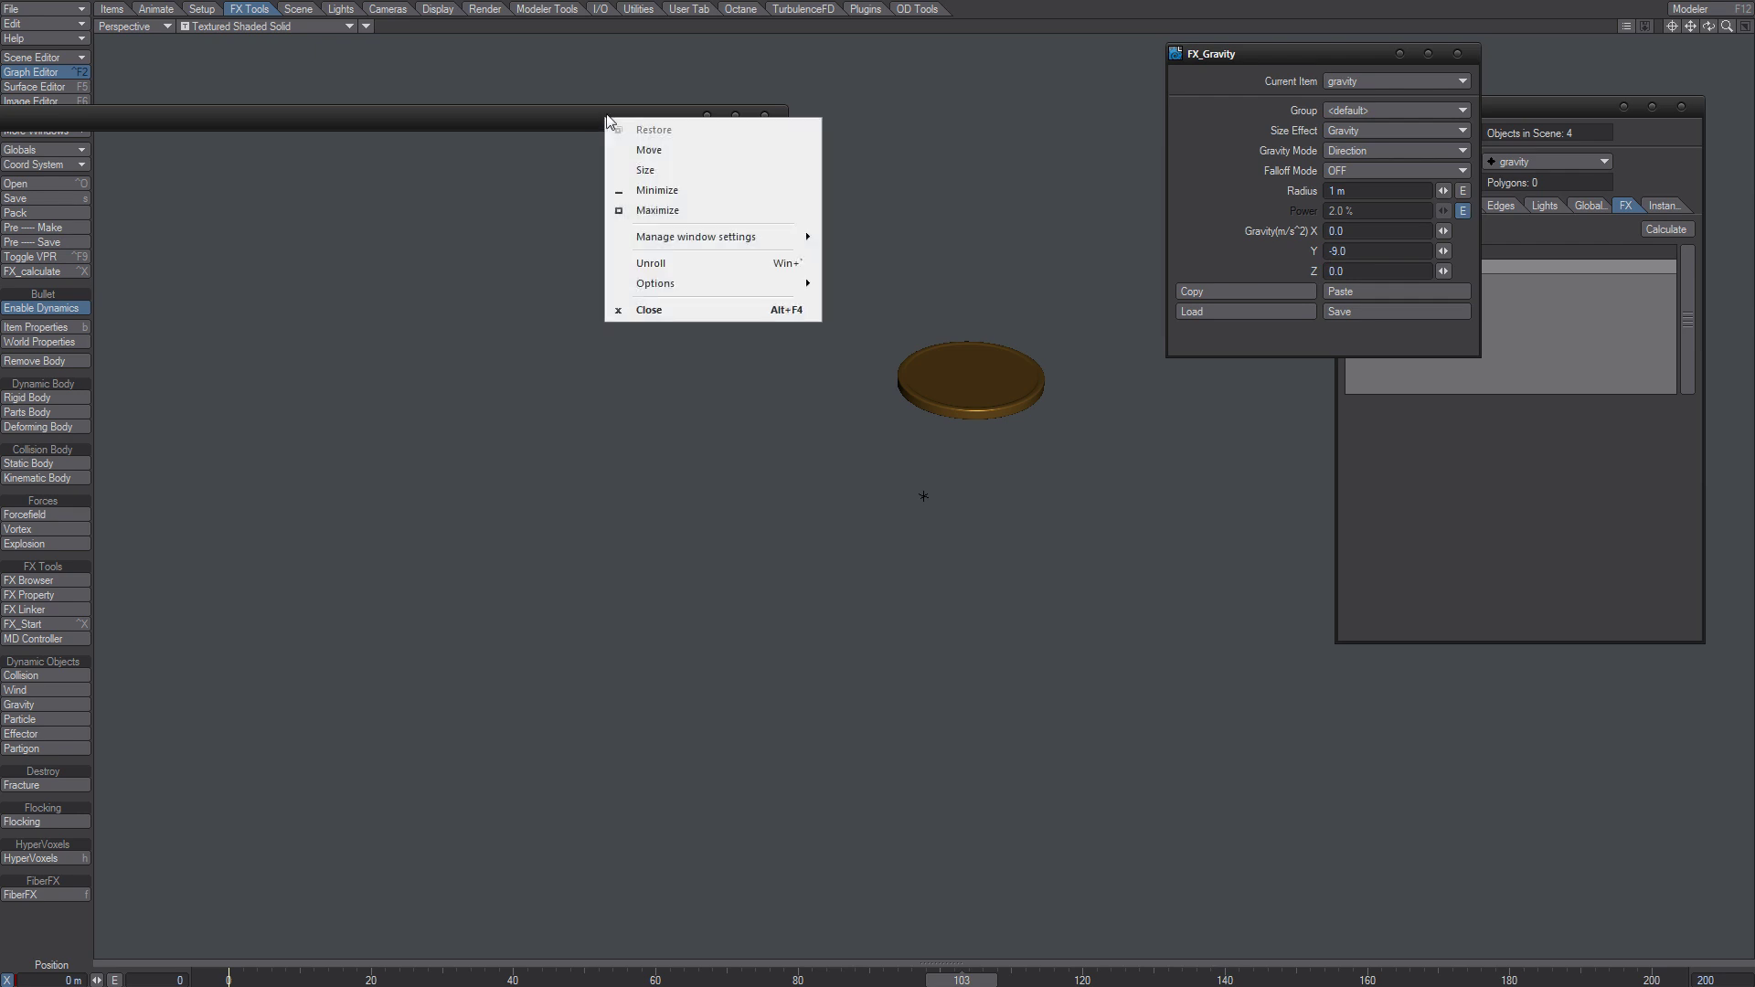
pyautogui.click(669, 266)
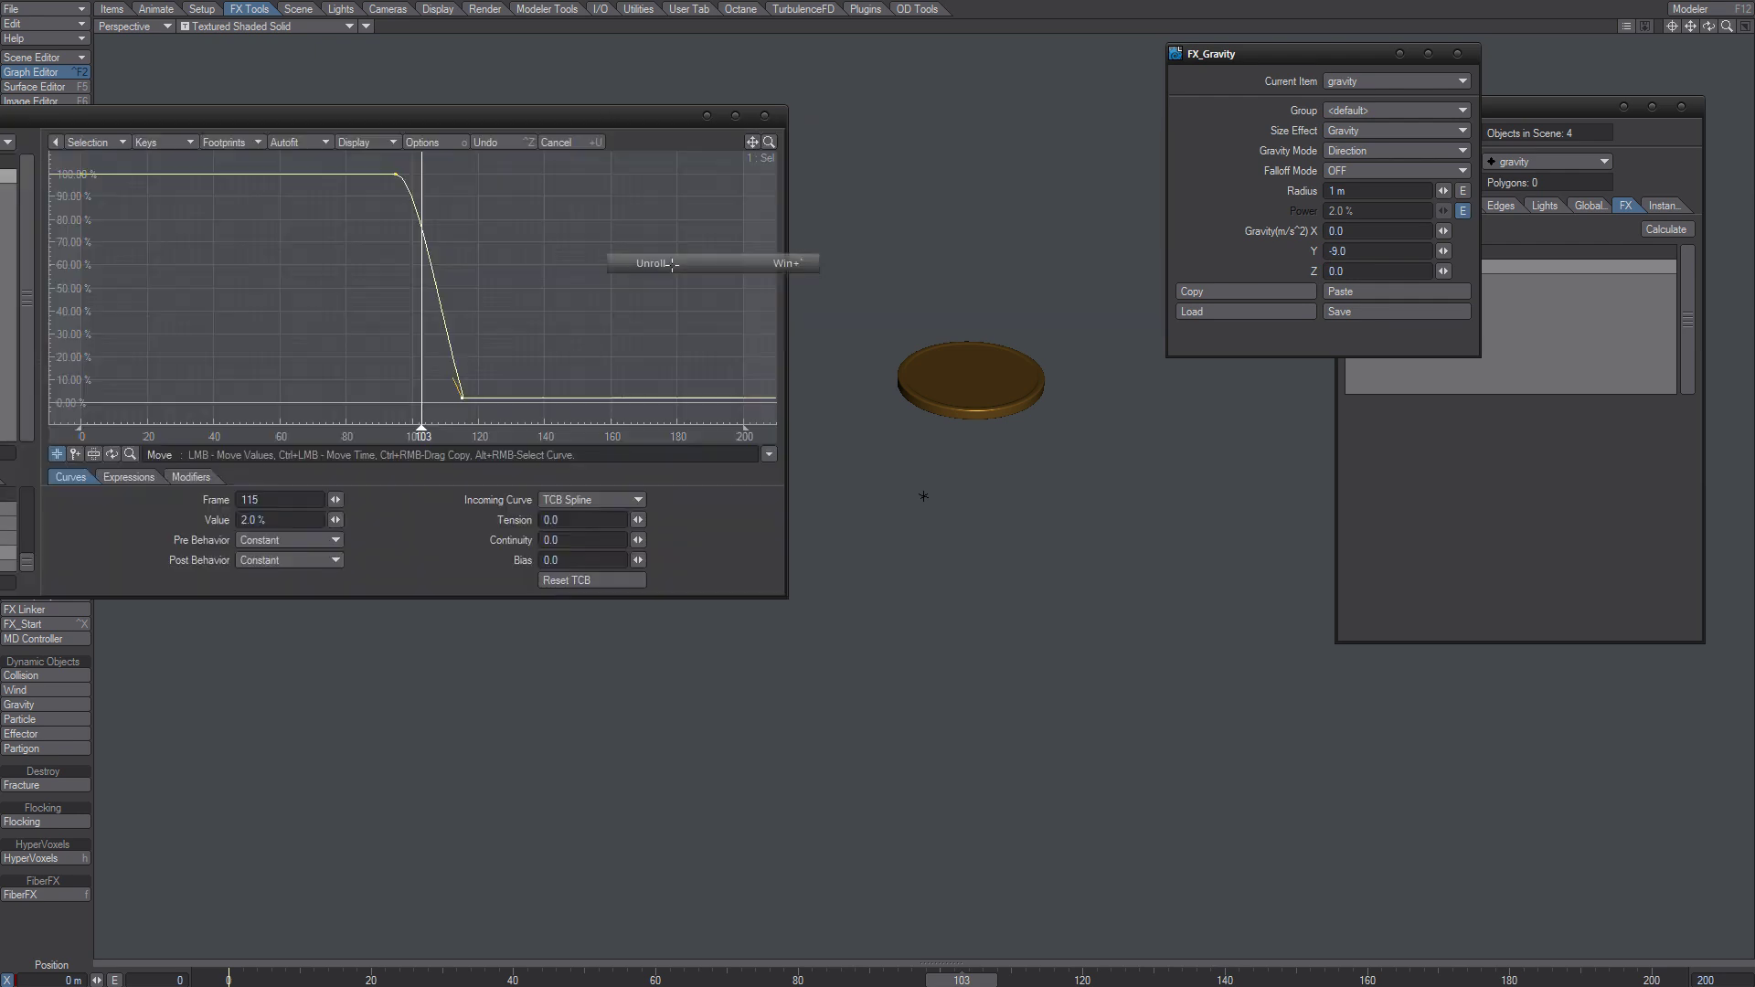
pyautogui.moveTo(631, 119); pyautogui.dragTo(662, 89)
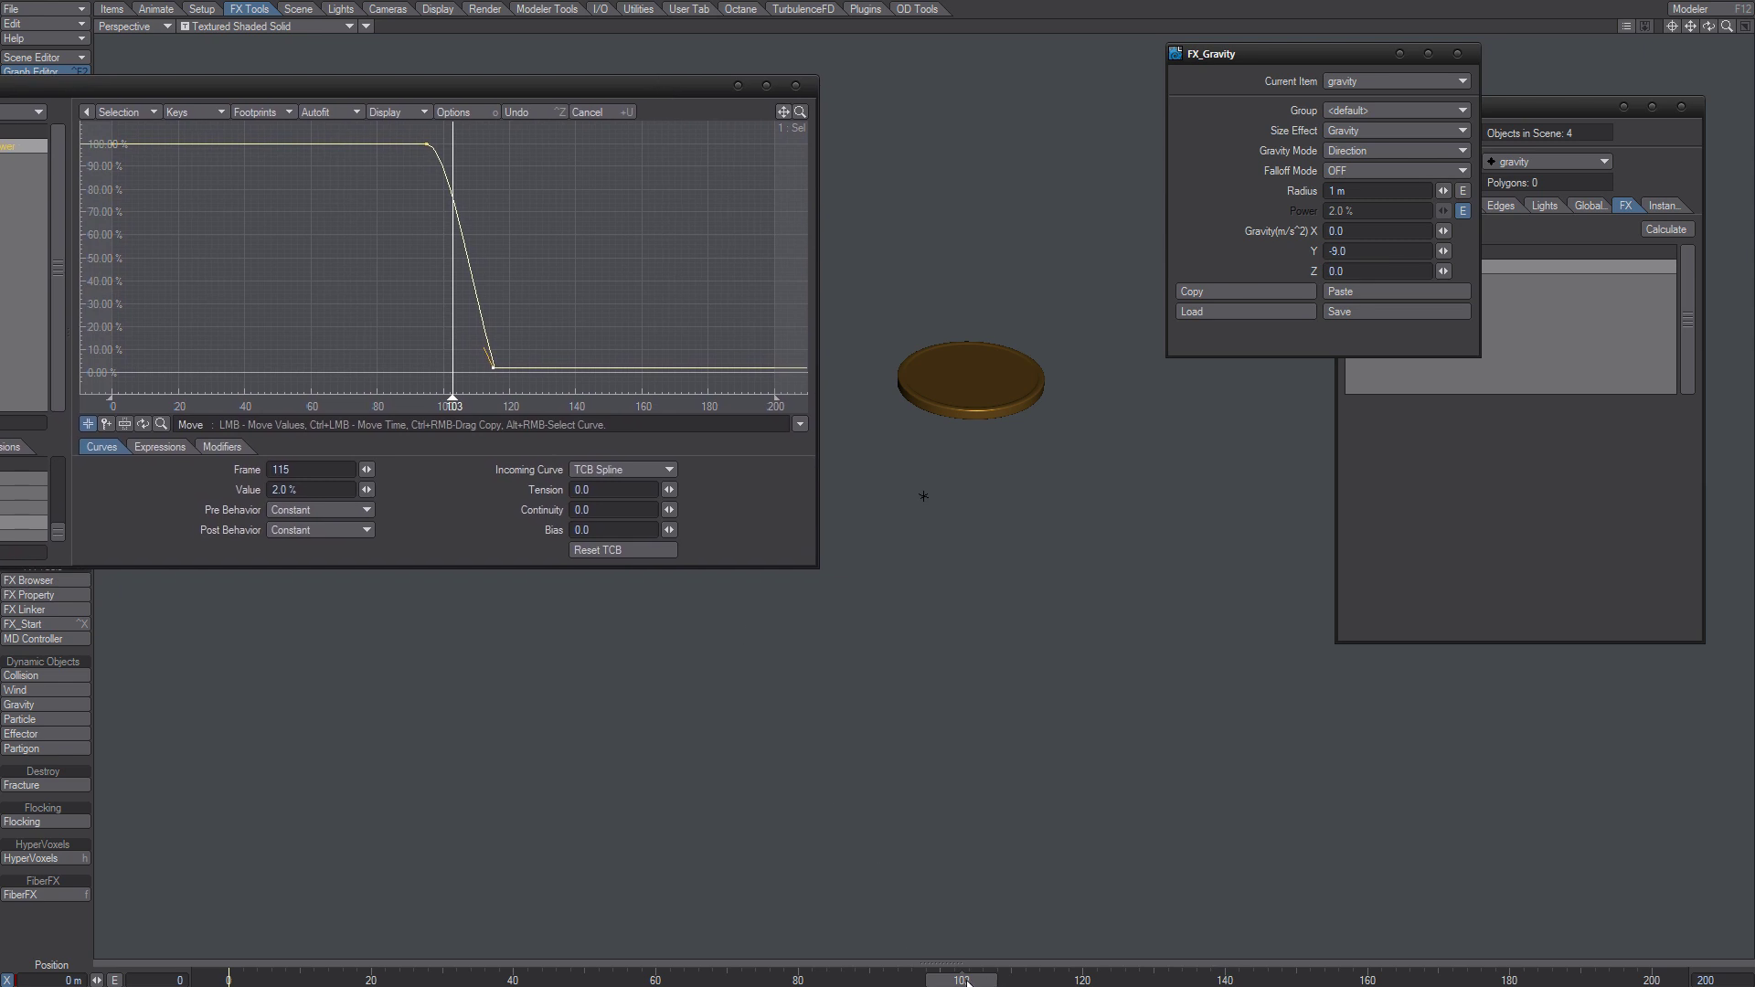
# Move the current frame from 95 to 115 on the gravity power curve
pyautogui.moveTo(968, 983); pyautogui.dragTo(907, 983)
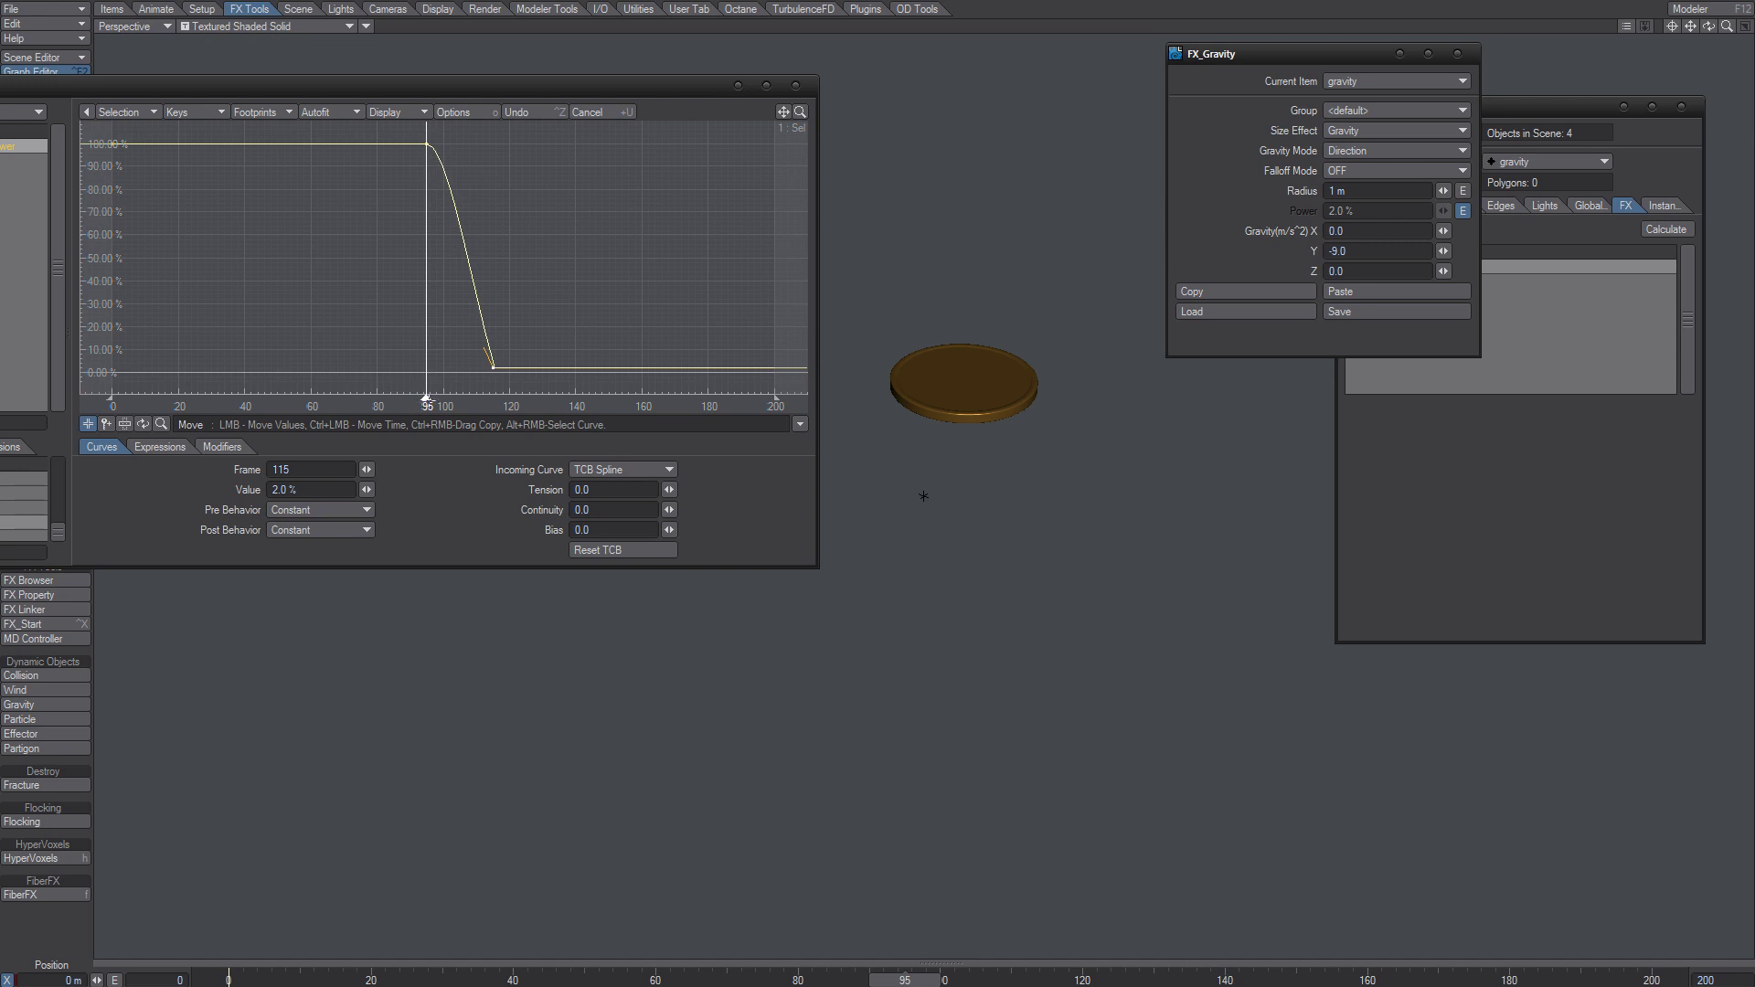
pyautogui.moveTo(427, 399); pyautogui.dragTo(494, 399)
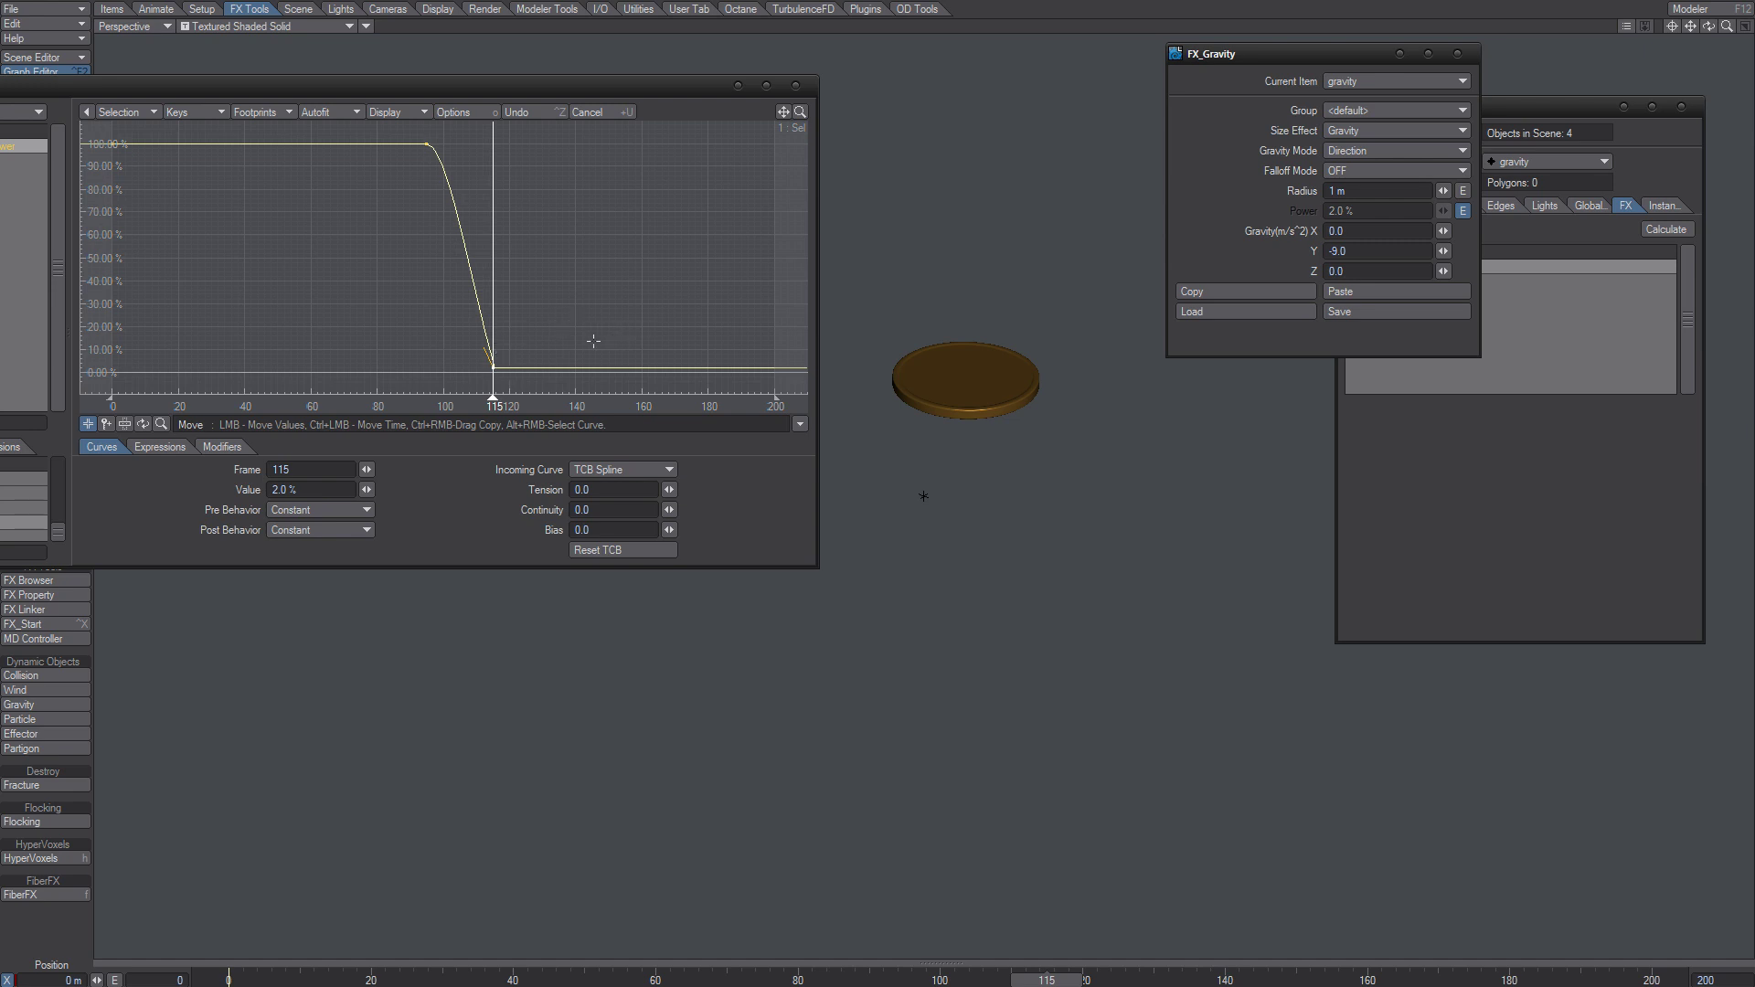
pyautogui.click(1536, 488)
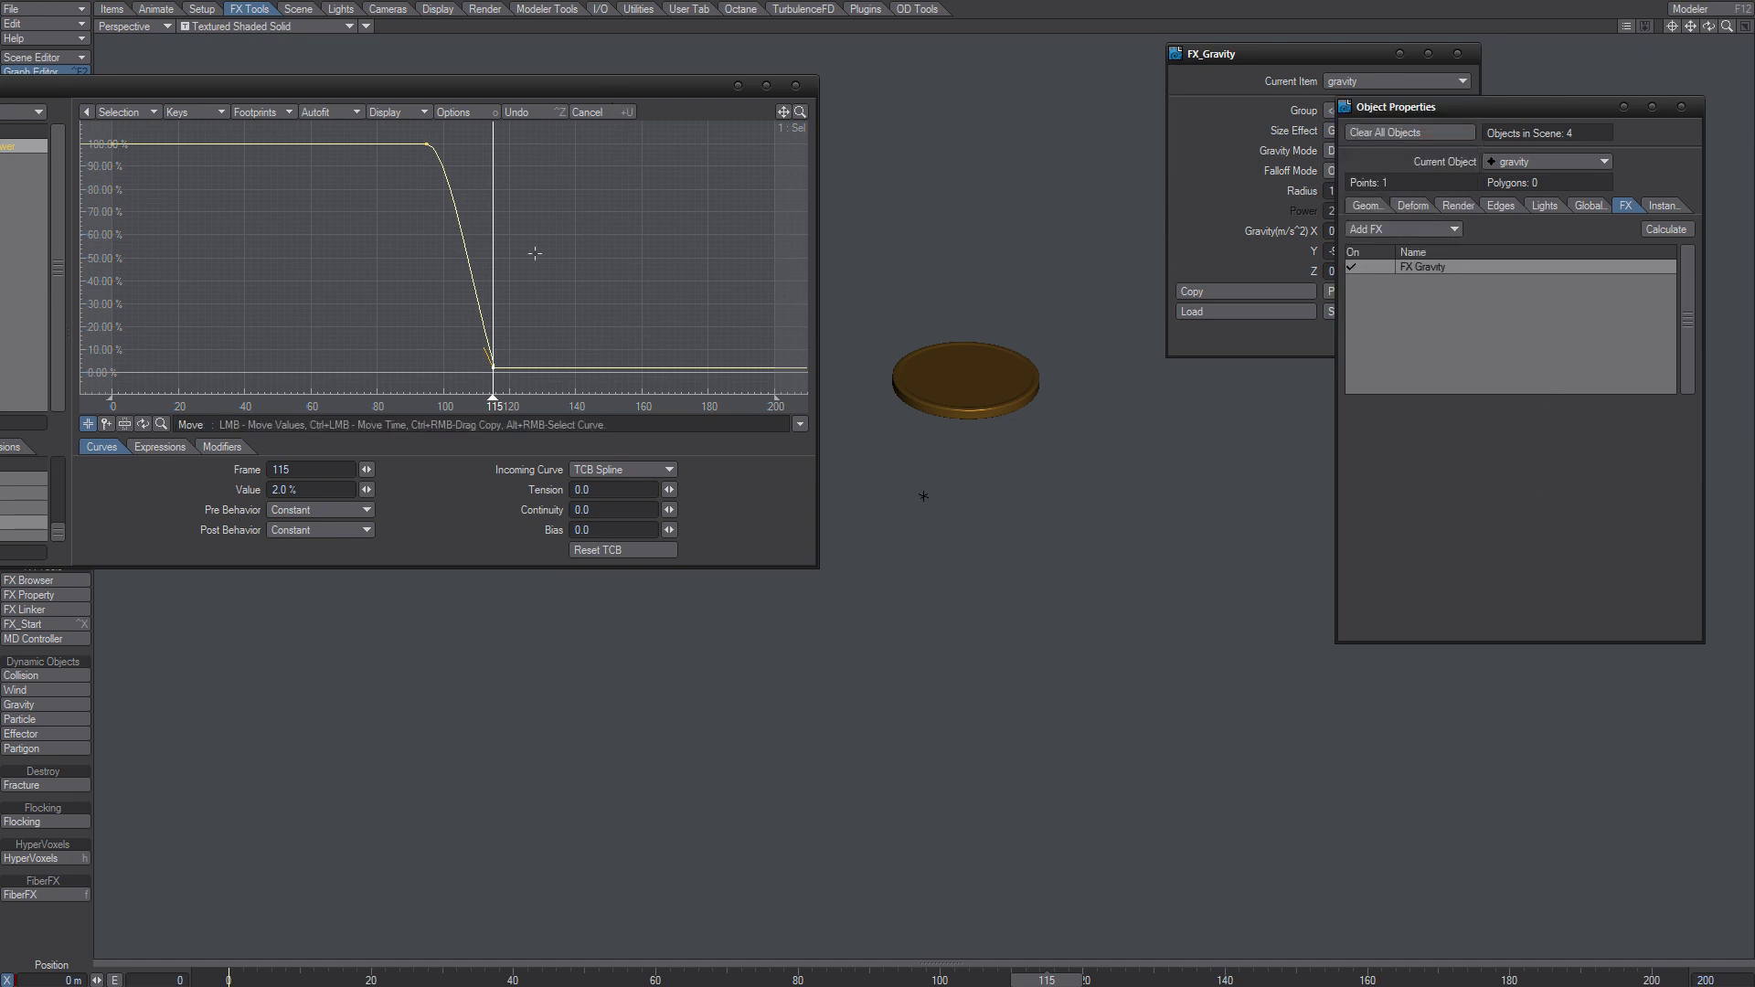
# Set the frame-115 gravity power key to 0% and rerun the dynamics calculation
pyautogui.click(324, 491)
pyautogui.write('0')
pyautogui.press('Tab')
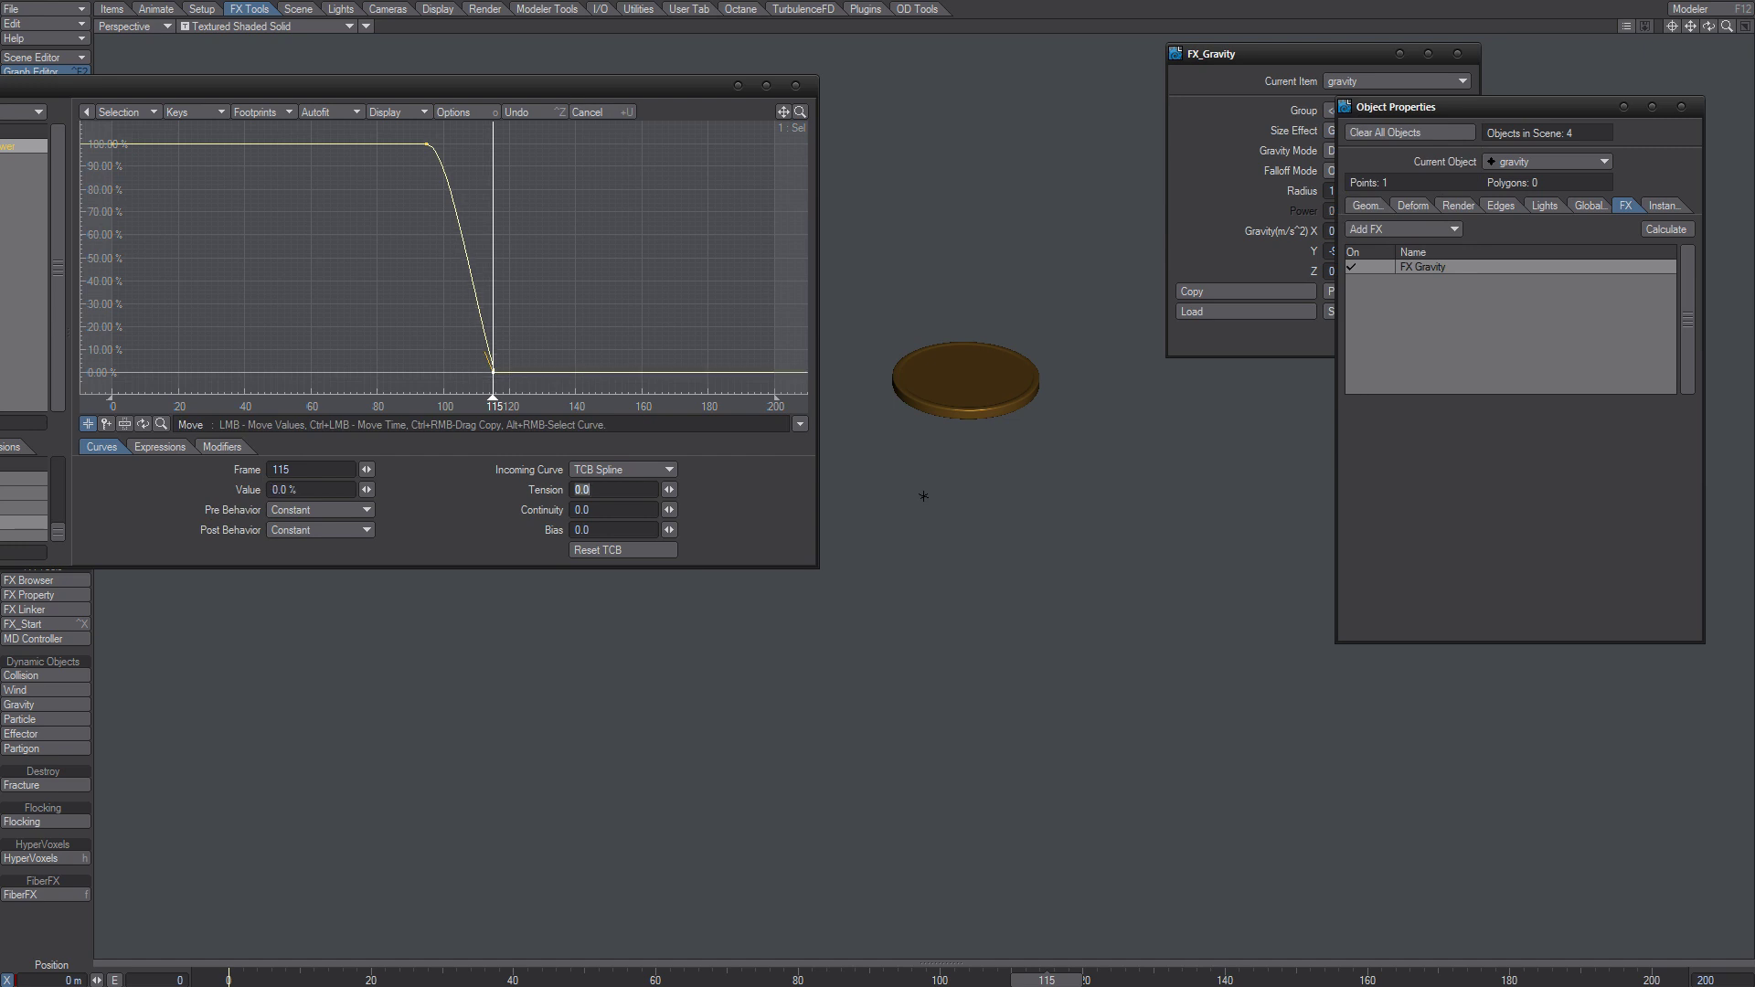
pyautogui.click(480, 513)
pyautogui.click(74, 624)
pyautogui.click(1545, 162)
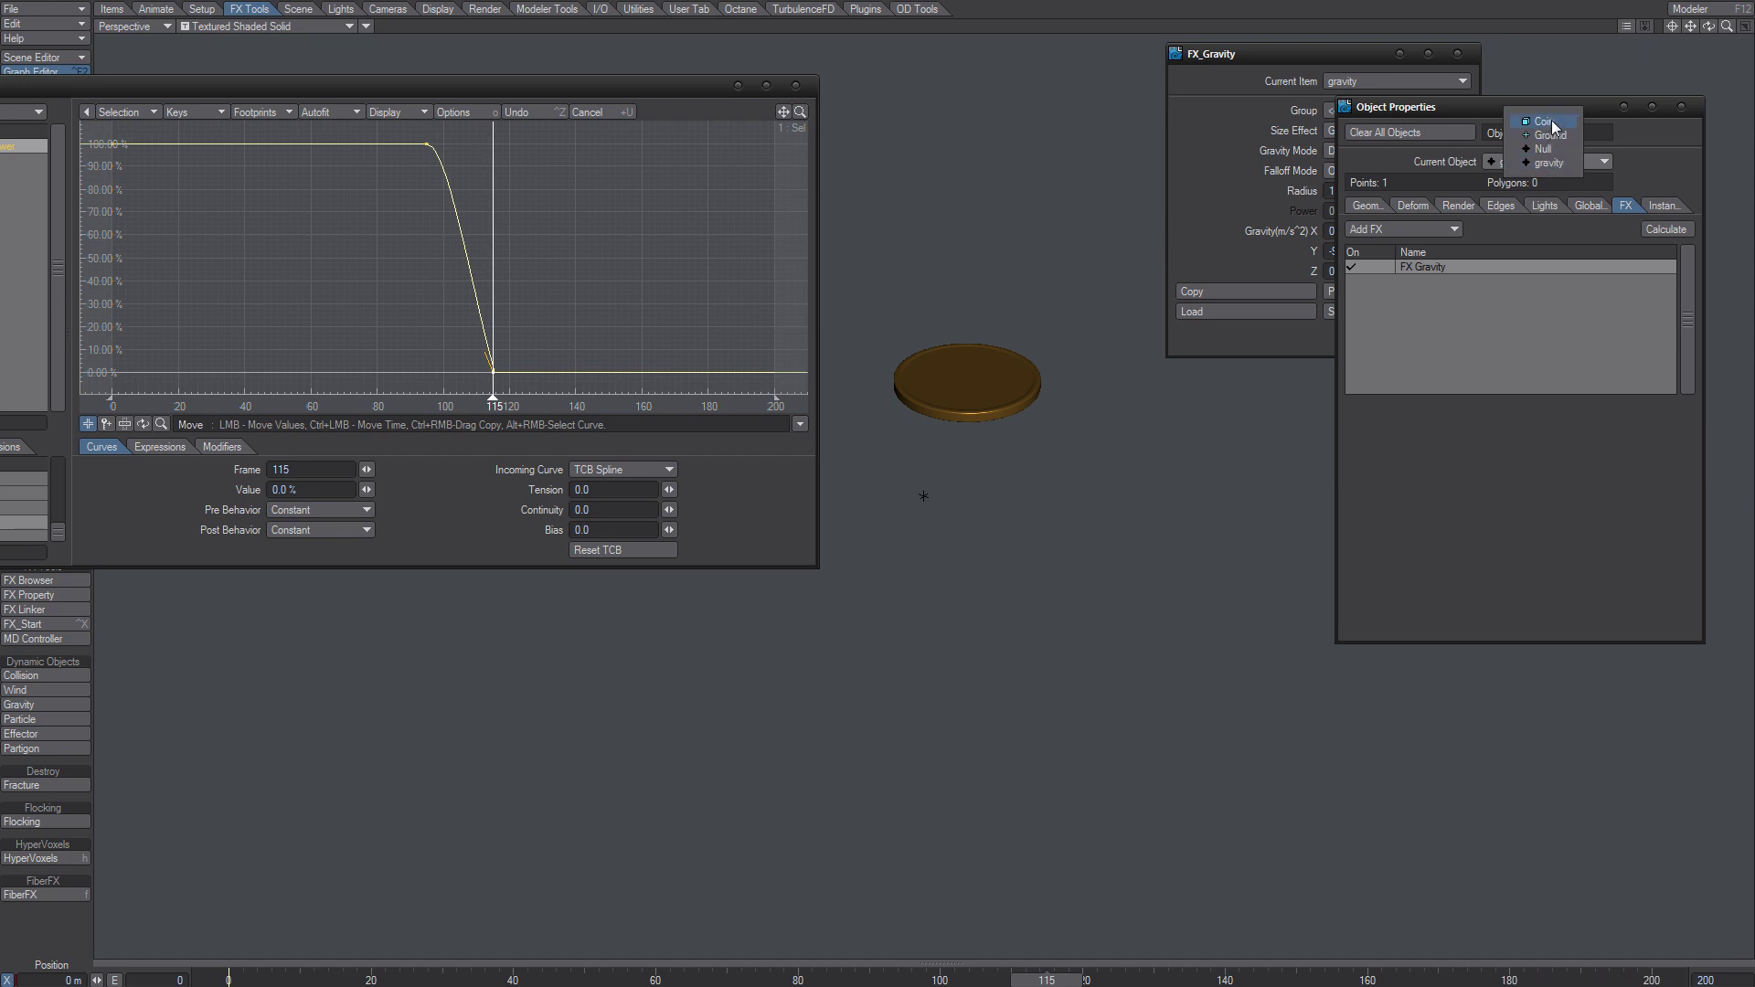
# Select the Coin, view its Collision stop options, and recalculate the dynamics
pyautogui.click(1544, 121)
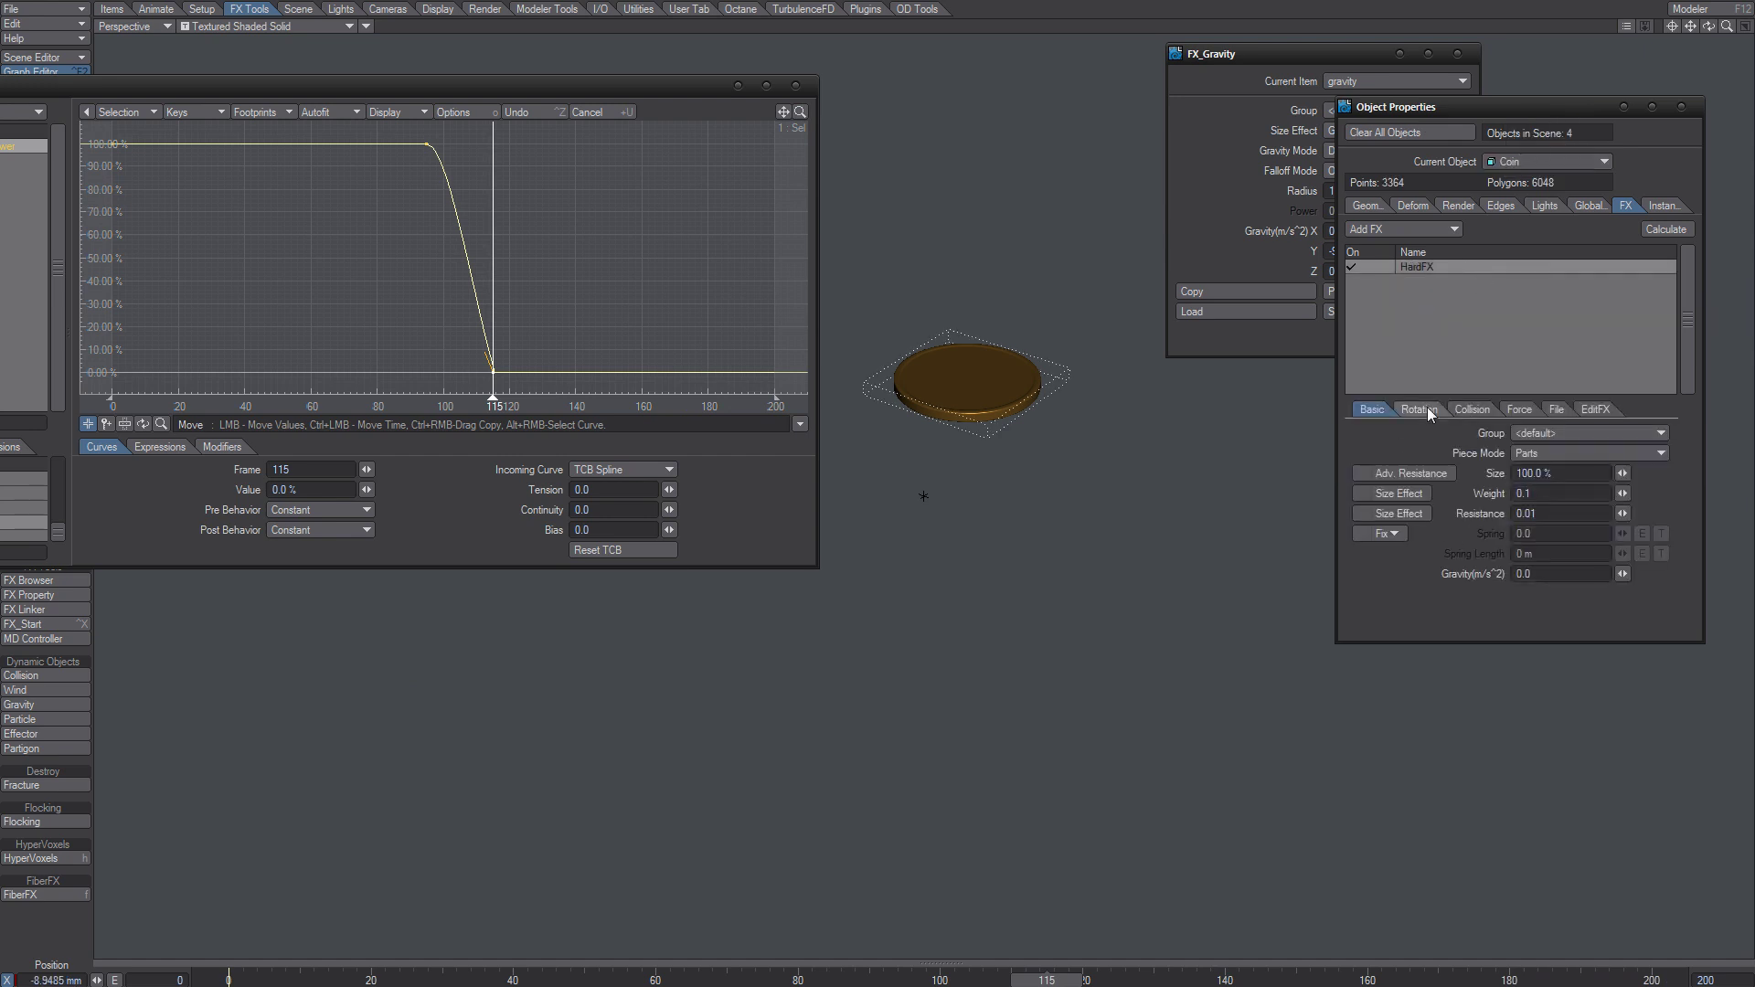
pyautogui.click(1453, 411)
pyautogui.click(1404, 494)
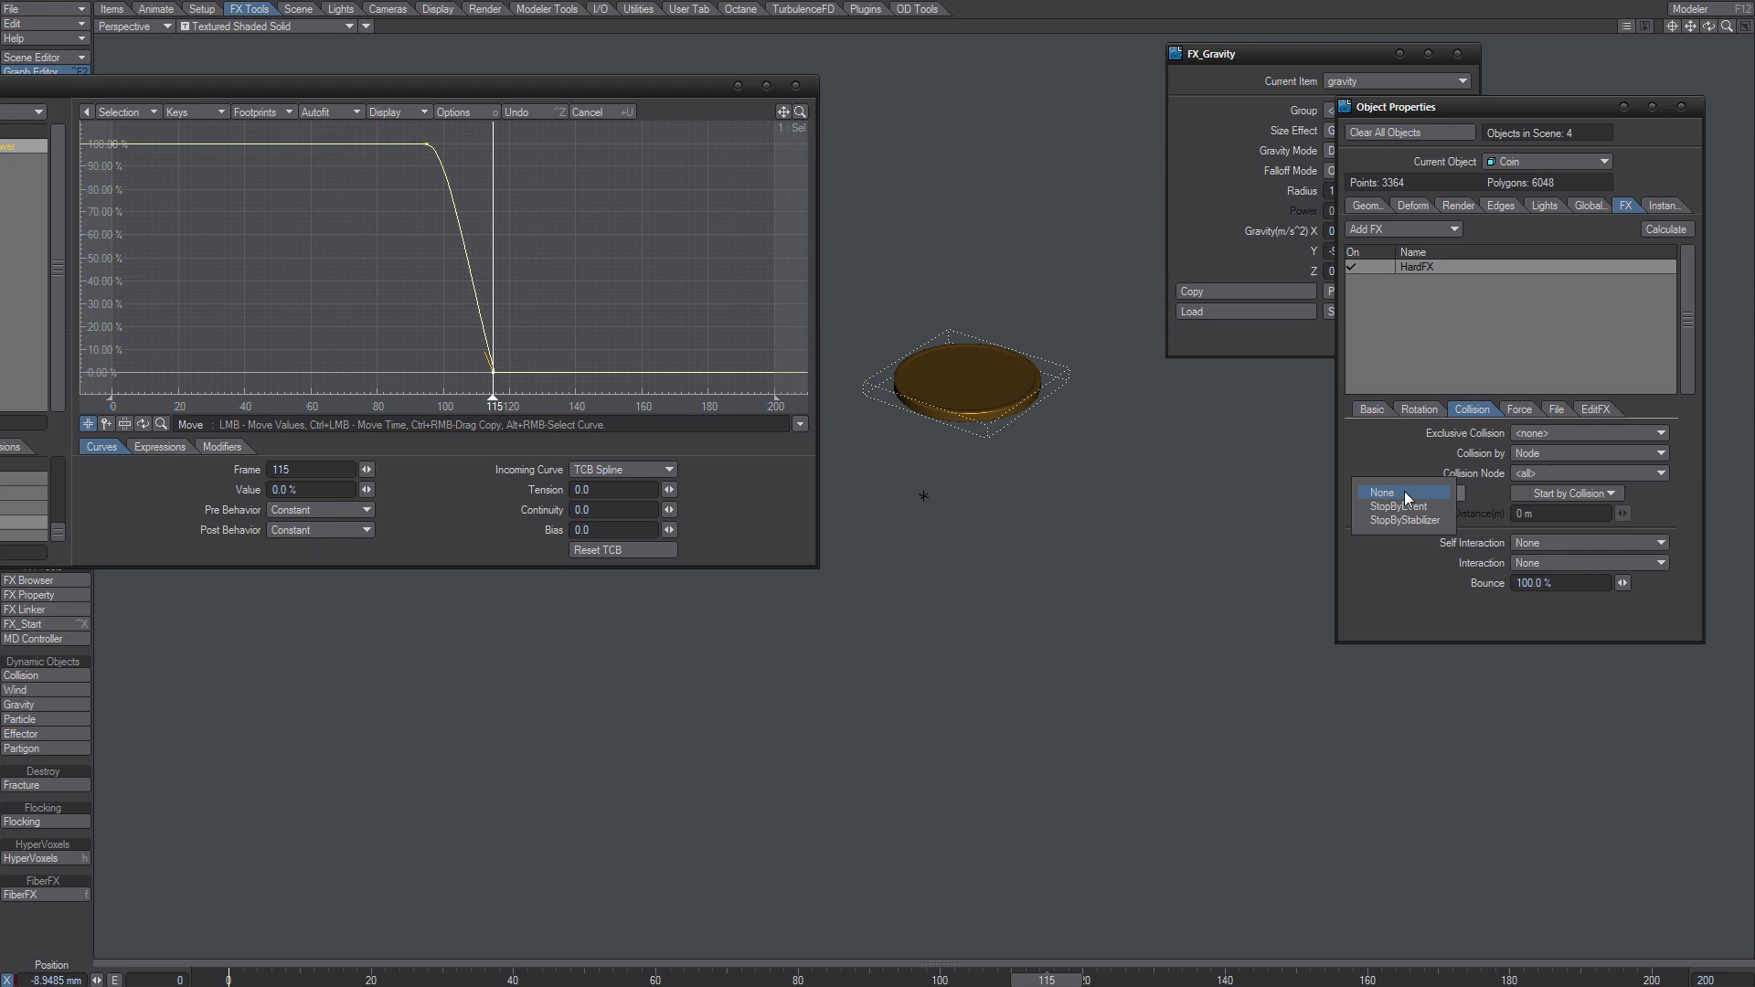
pyautogui.click(1669, 231)
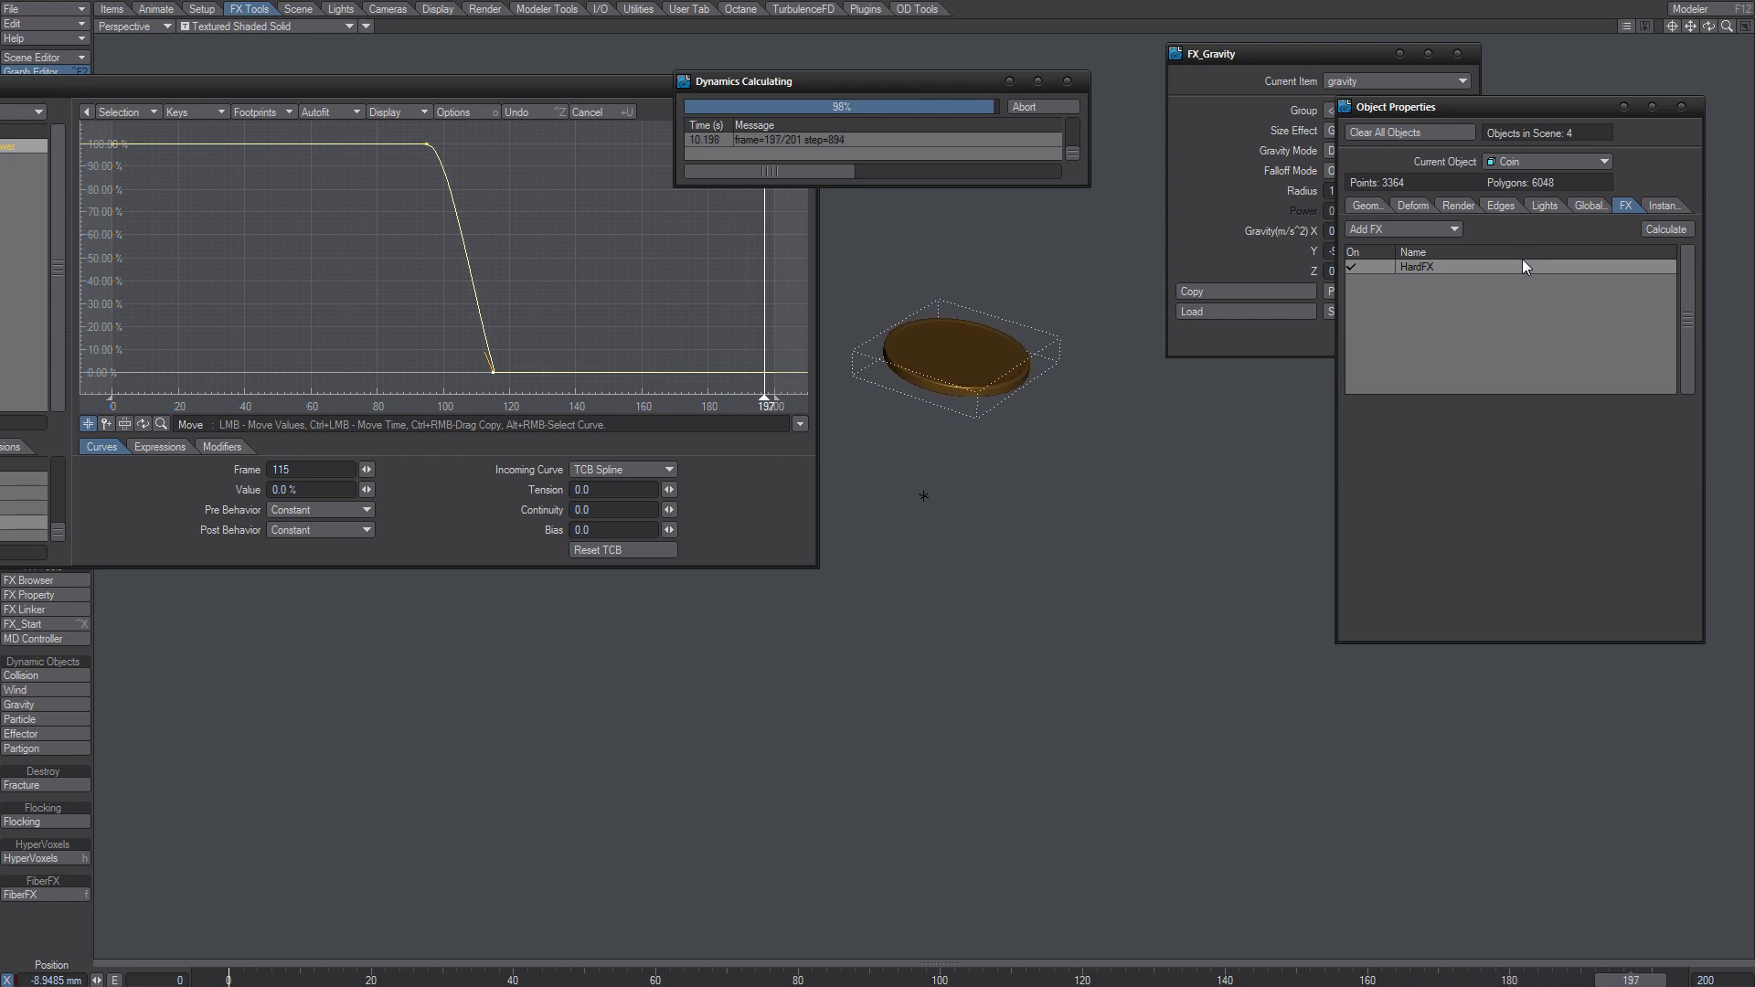
# Set the Coin's HardFX StopBy option to StopByStabilizer
pyautogui.click(1426, 267)
pyautogui.click(1474, 409)
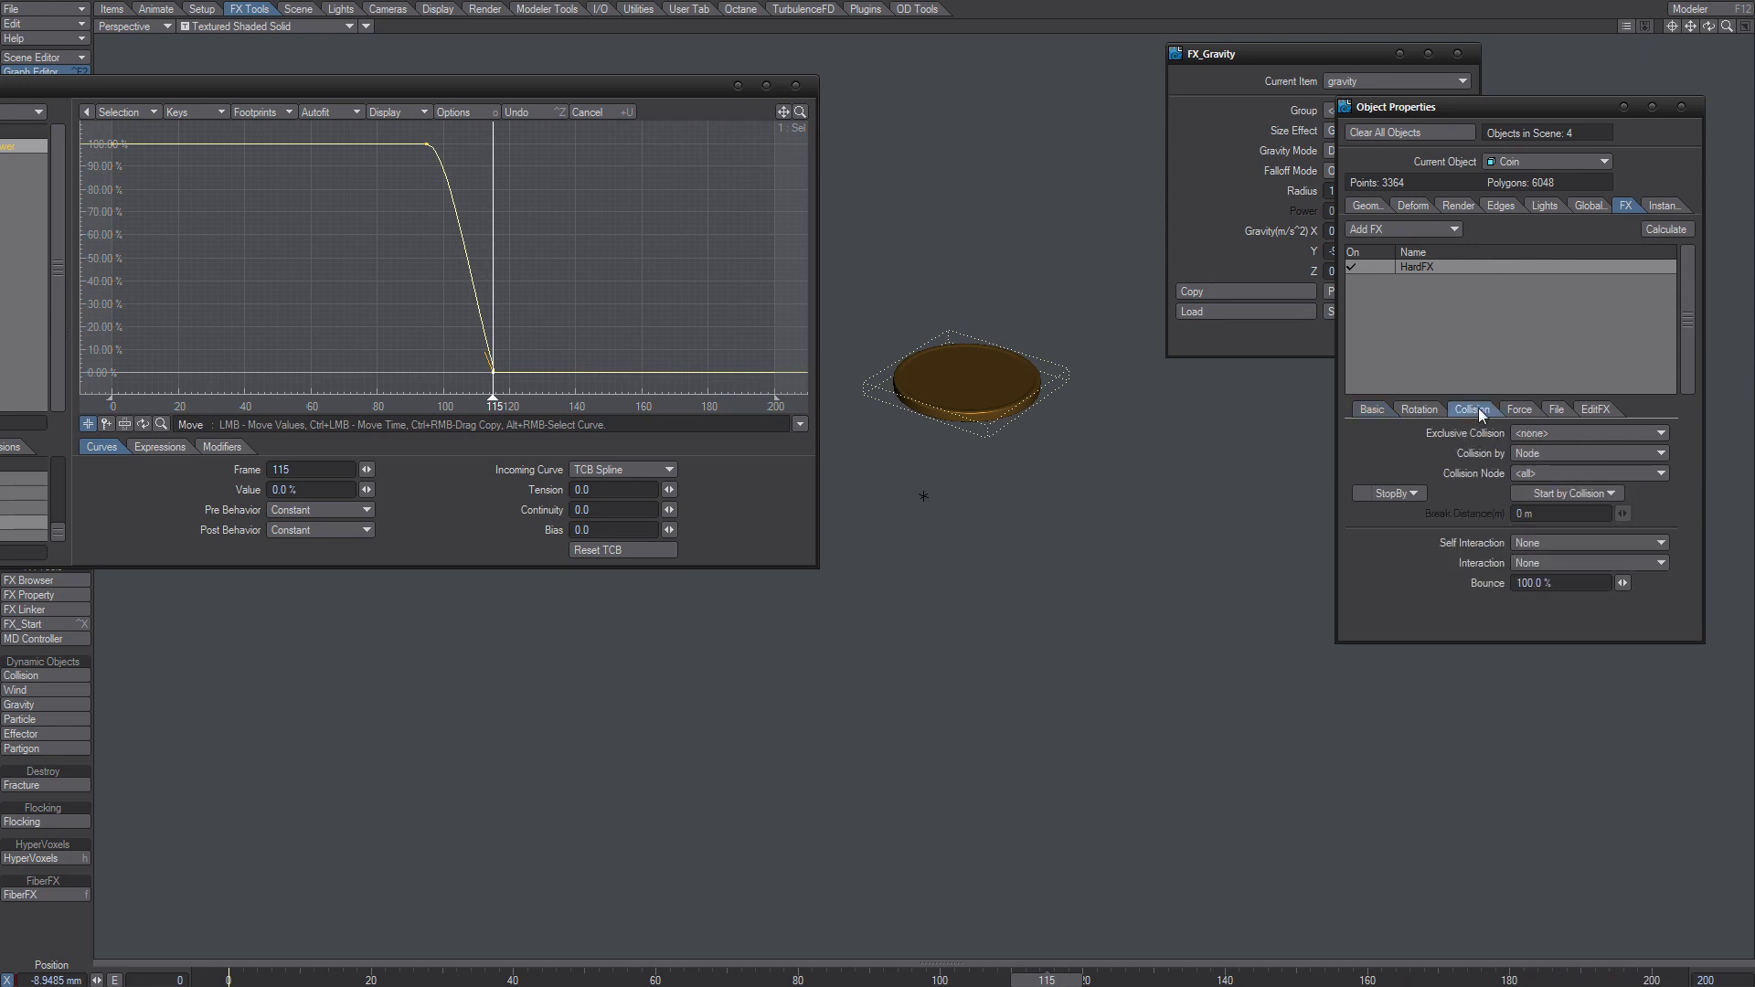
pyautogui.click(1408, 490)
pyautogui.click(1406, 520)
# Change the frame-115 gravity power key to 2% and recalculate the coin simulation
pyautogui.write('2')
pyautogui.press('Tab')
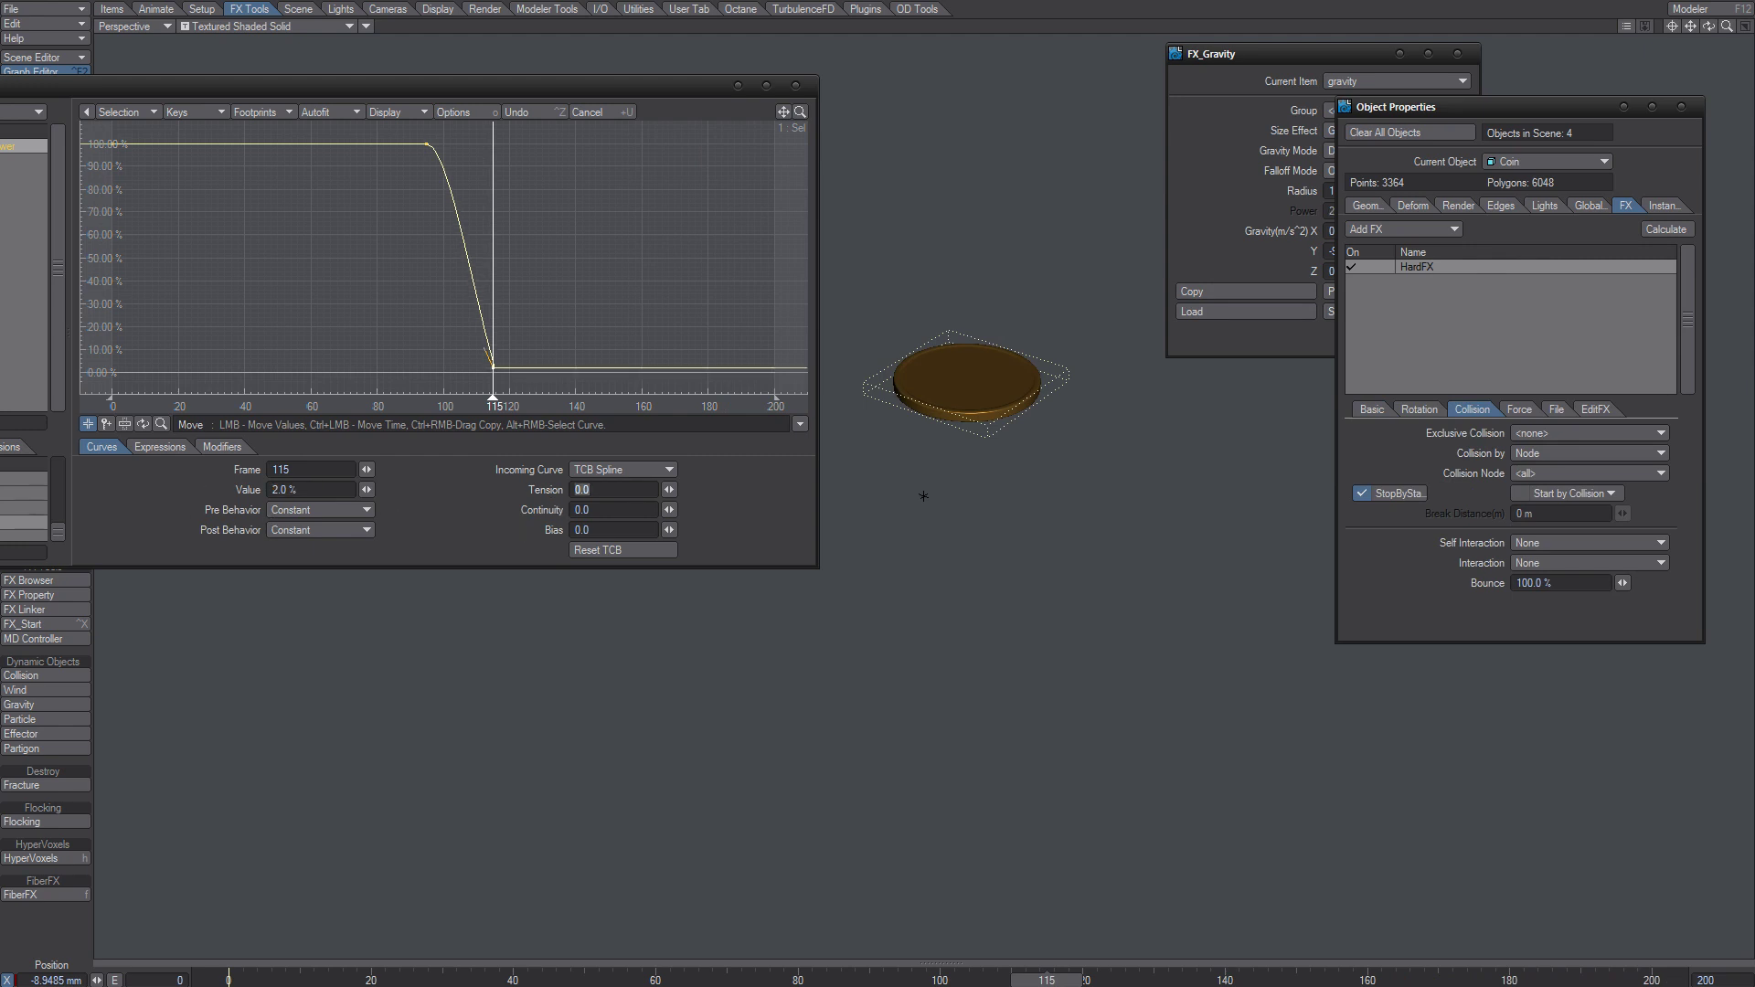
pyautogui.press('Return')
pyautogui.click(1666, 230)
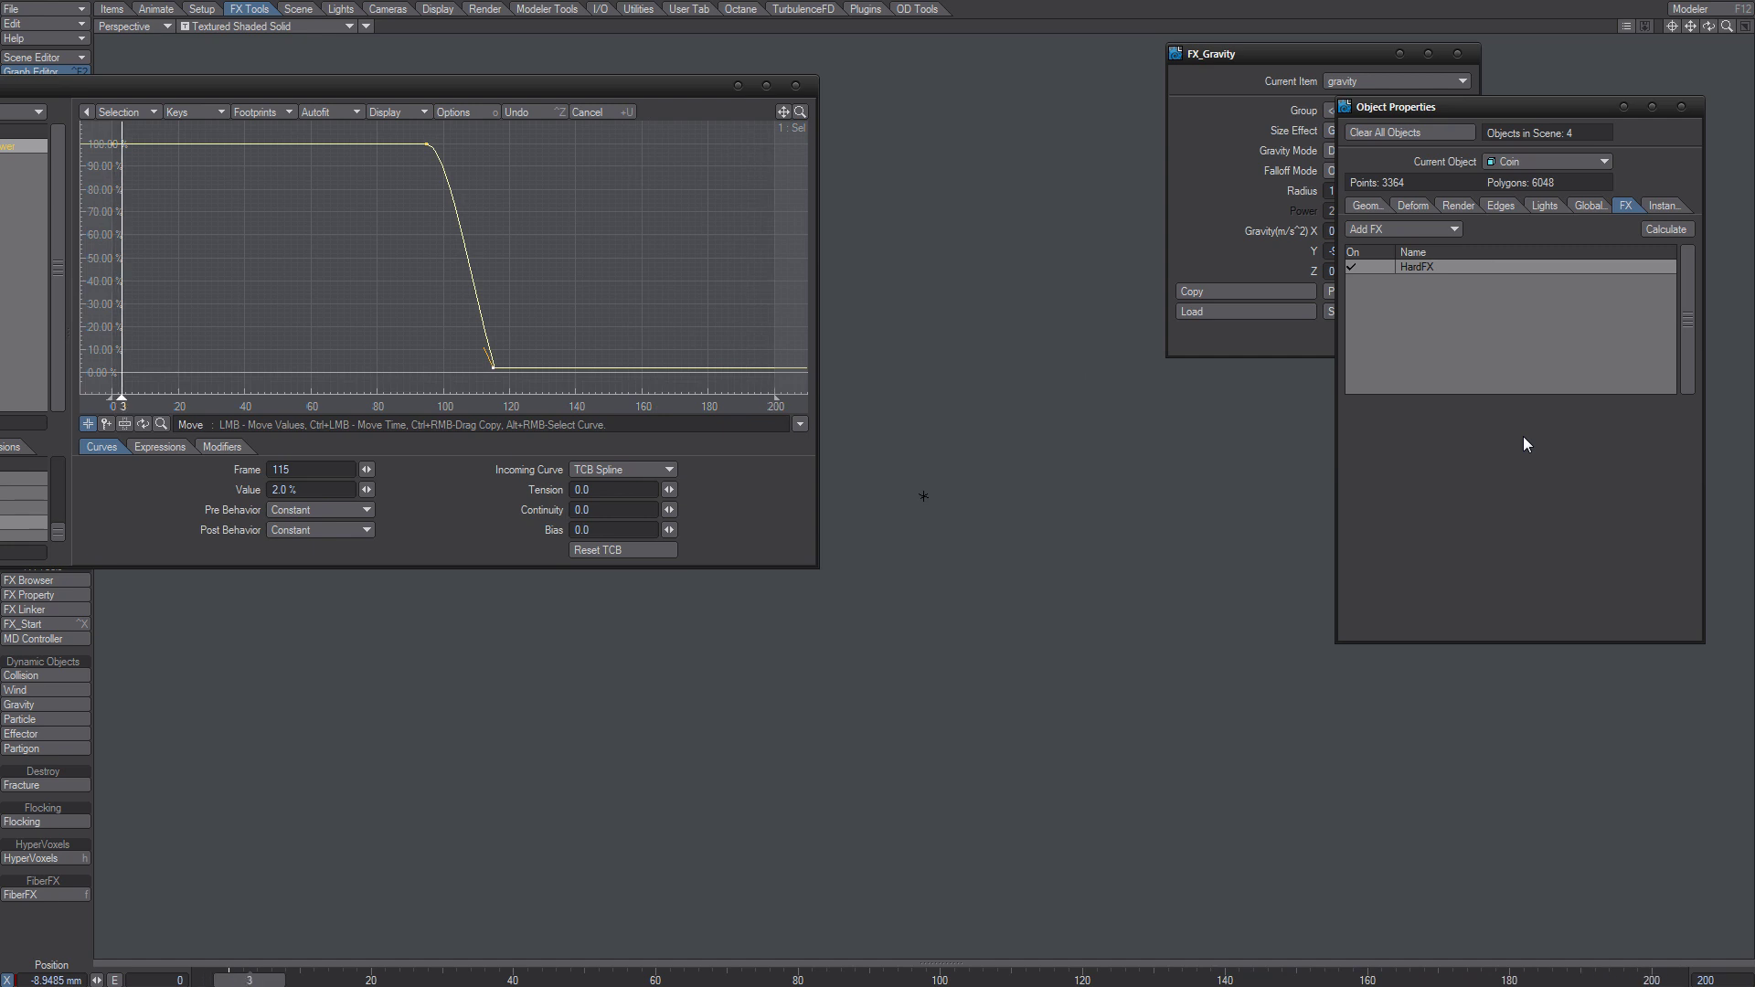
# Close the Graph Editor, check the Coin's HardFX start force, and bring FX_Gravity forward
pyautogui.hotkey('ctrl', 'F2')
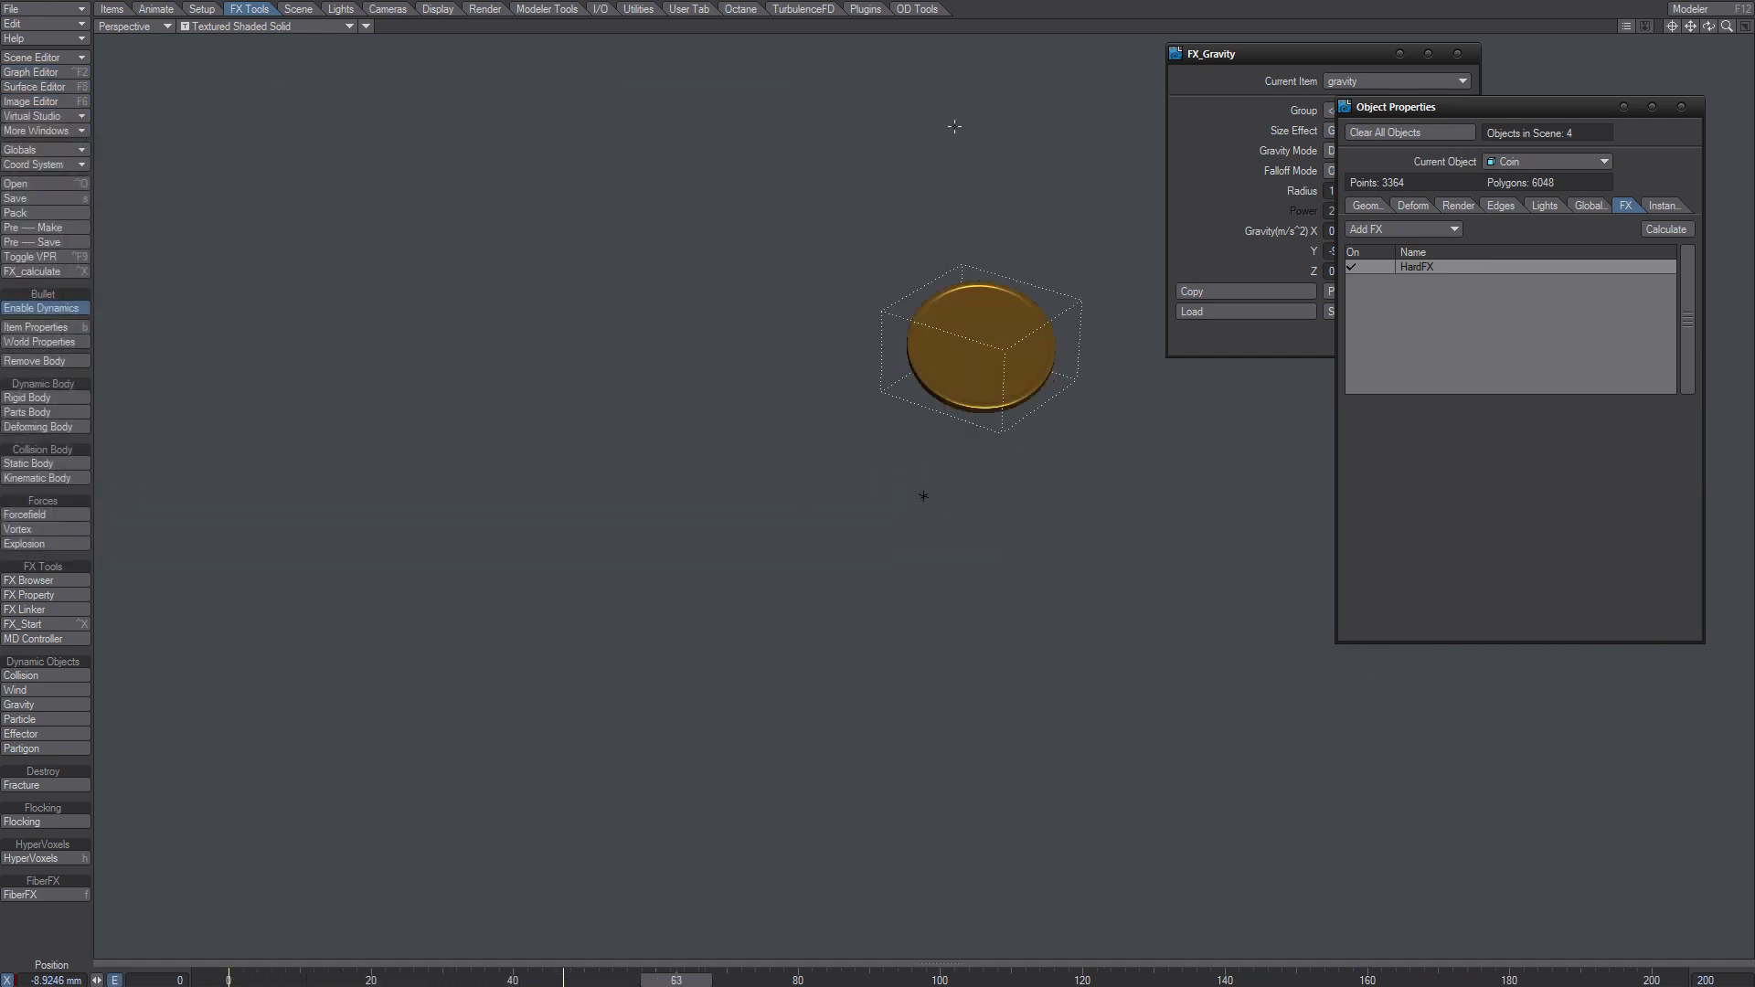
pyautogui.click(1468, 267)
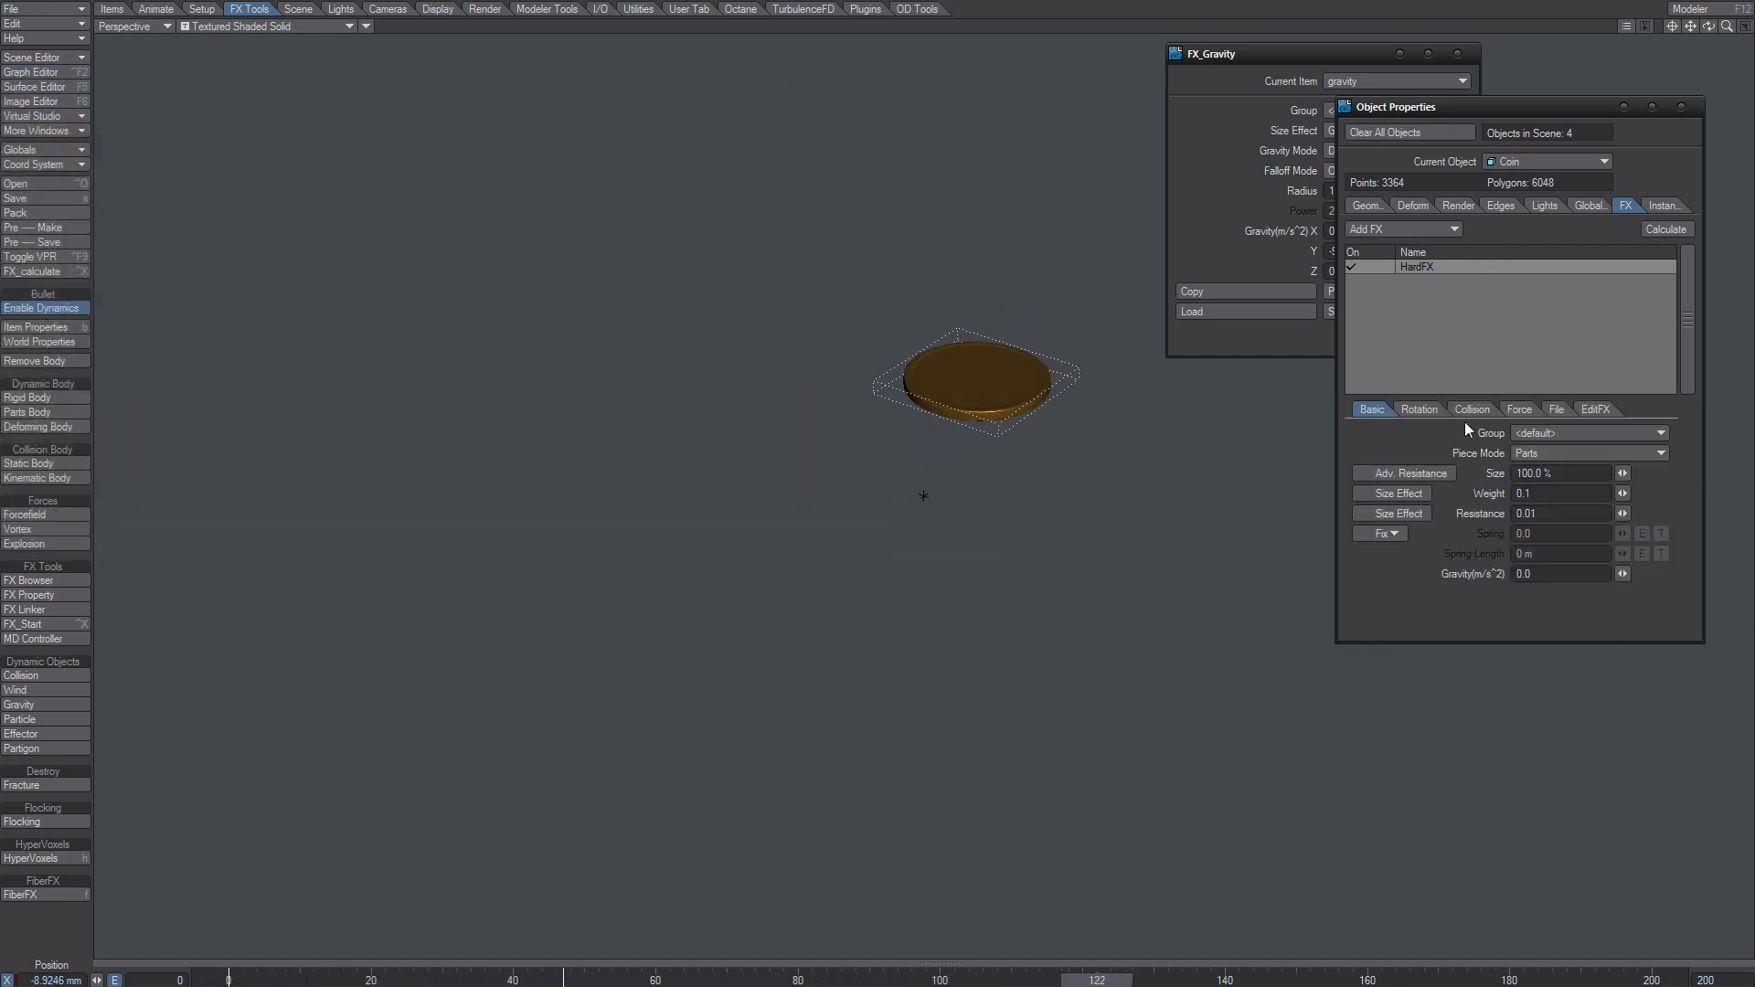
pyautogui.click(1520, 410)
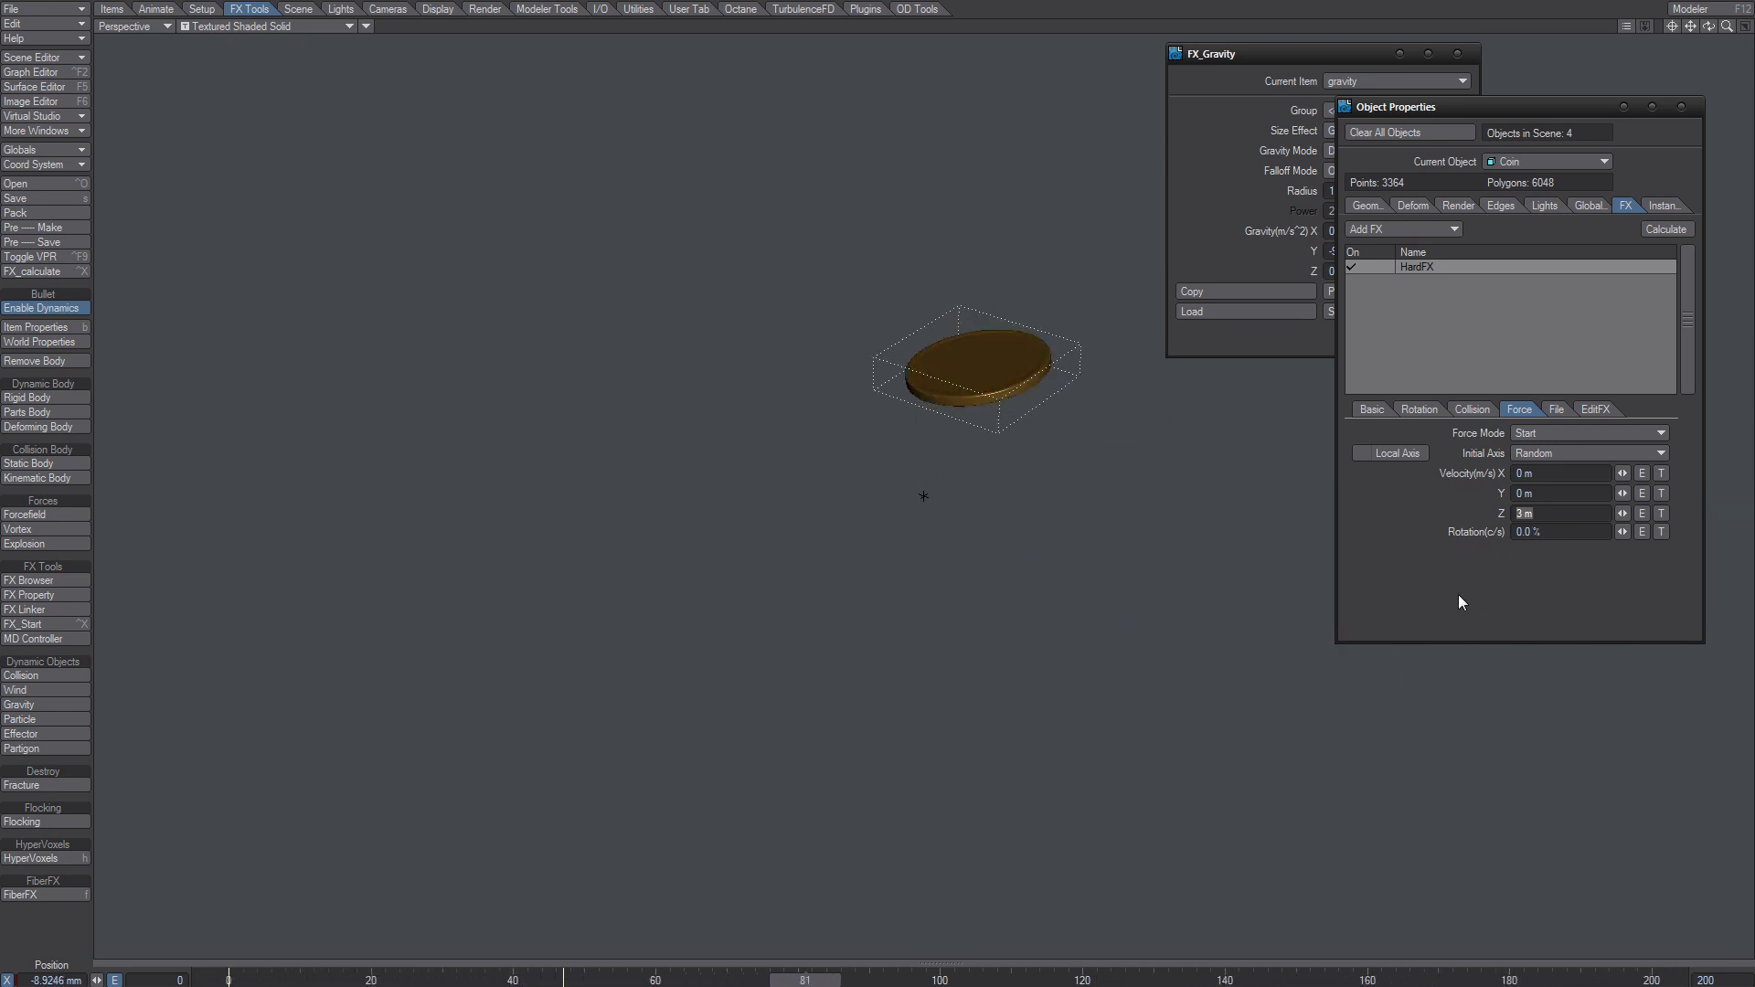
pyautogui.click(1225, 169)
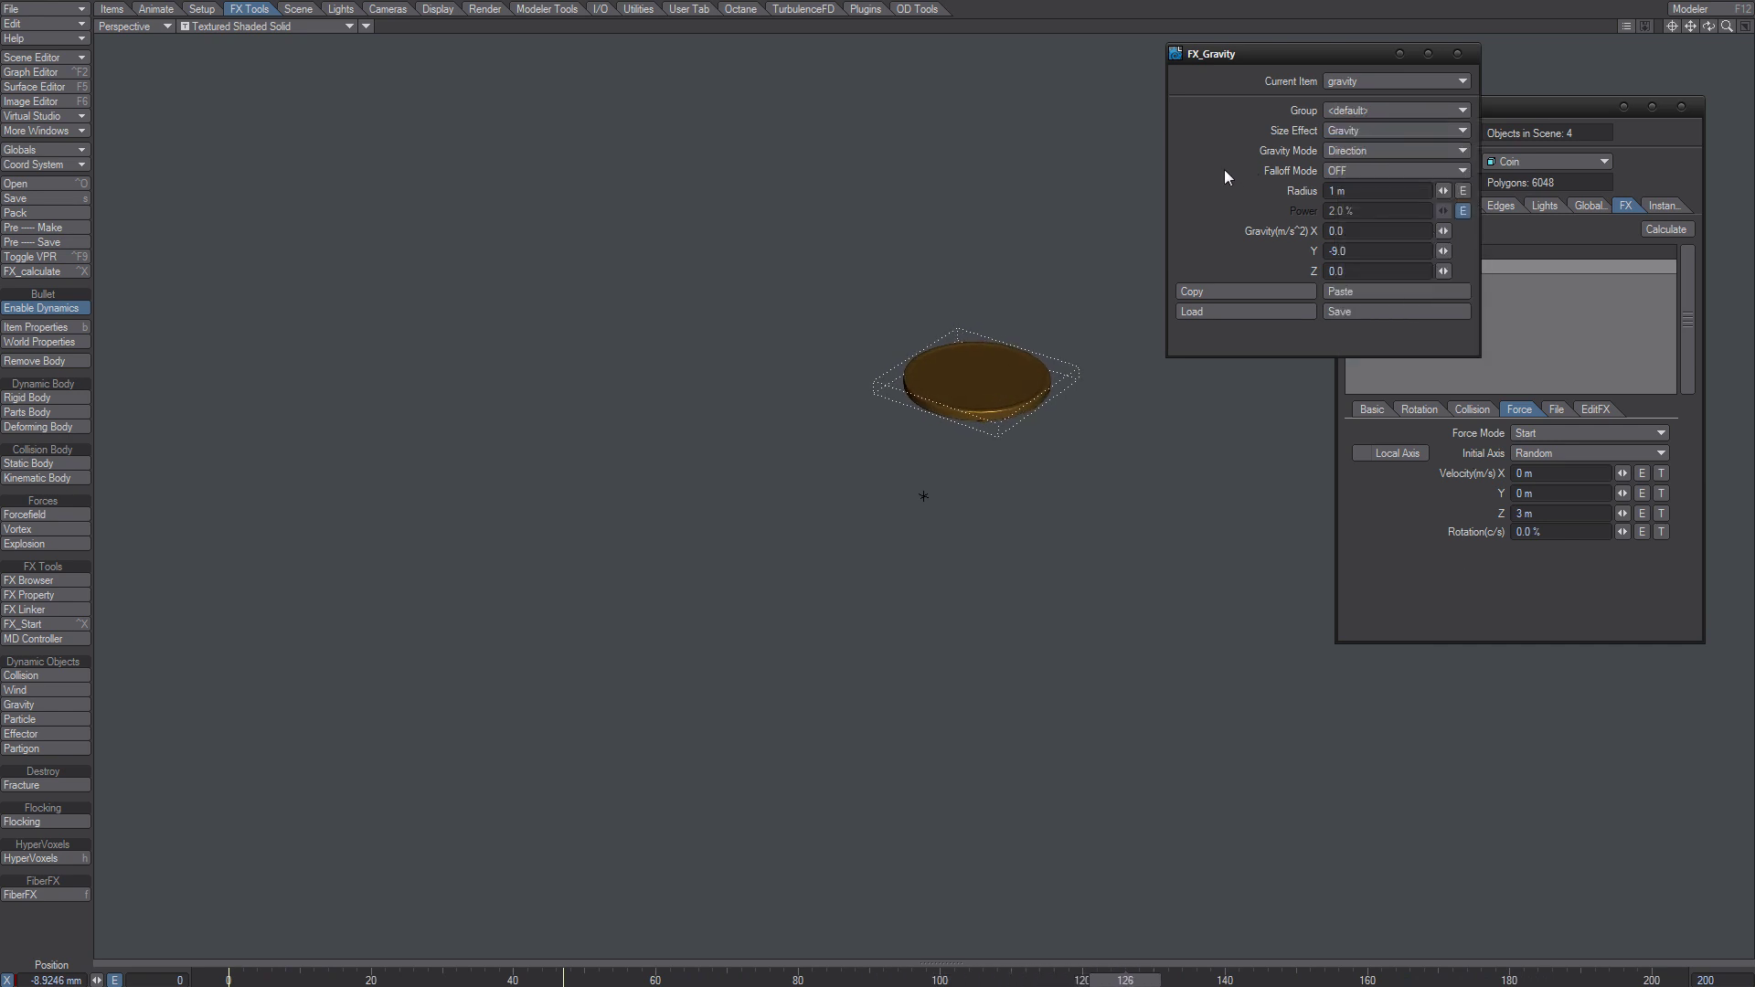
pyautogui.click(1463, 211)
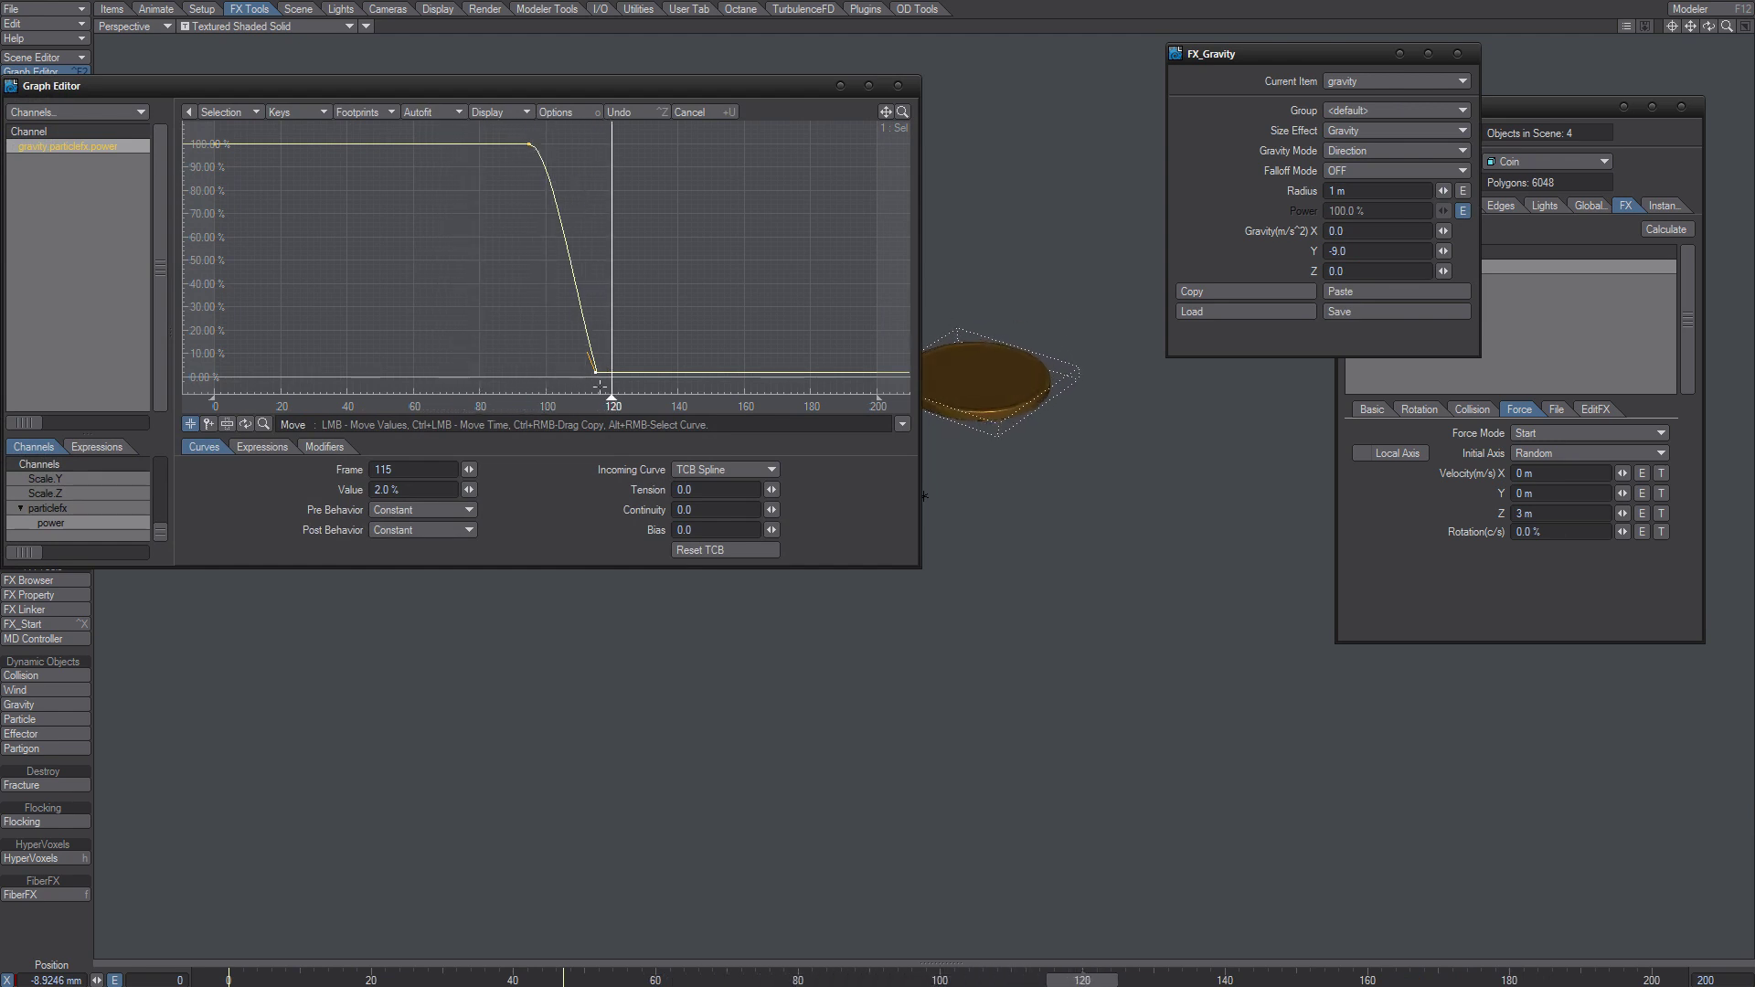
pyautogui.click(898, 86)
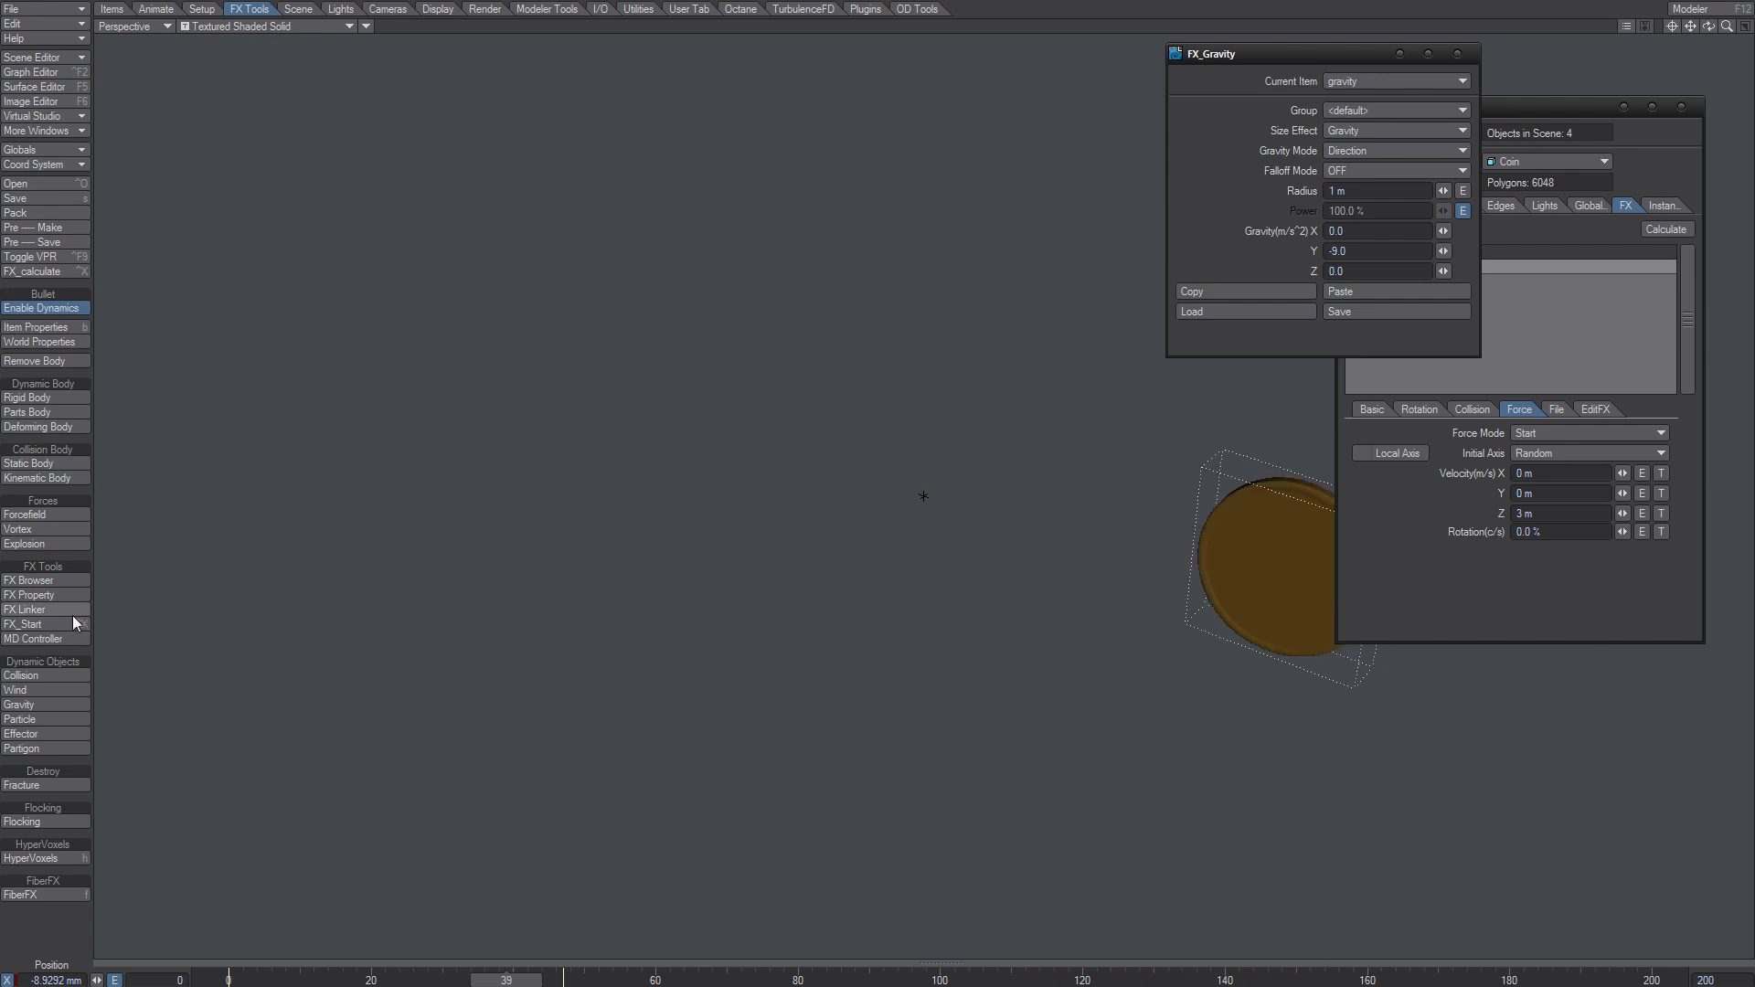